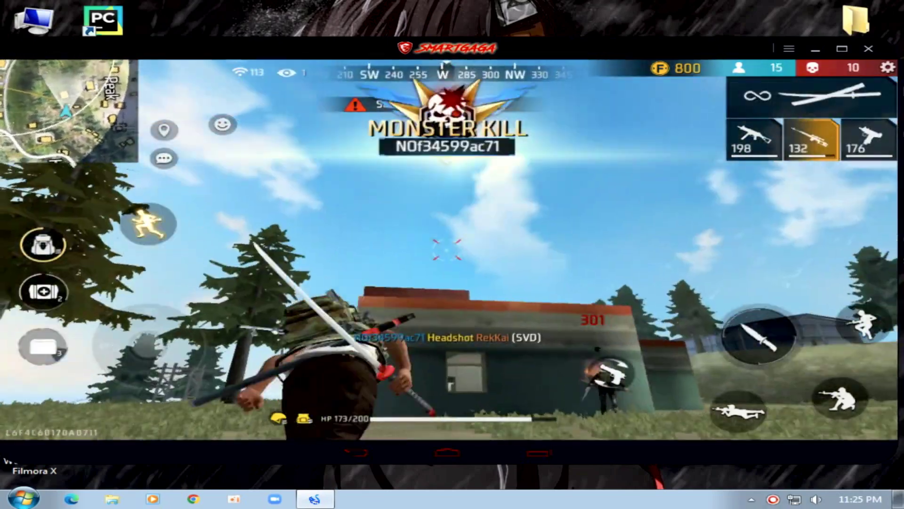
key(2)
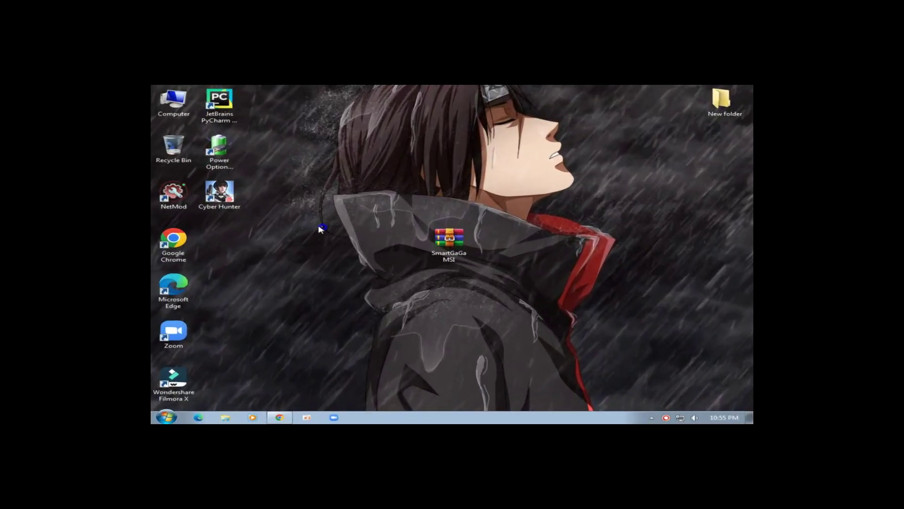
right_click(259, 215)
mouse_move(277, 235)
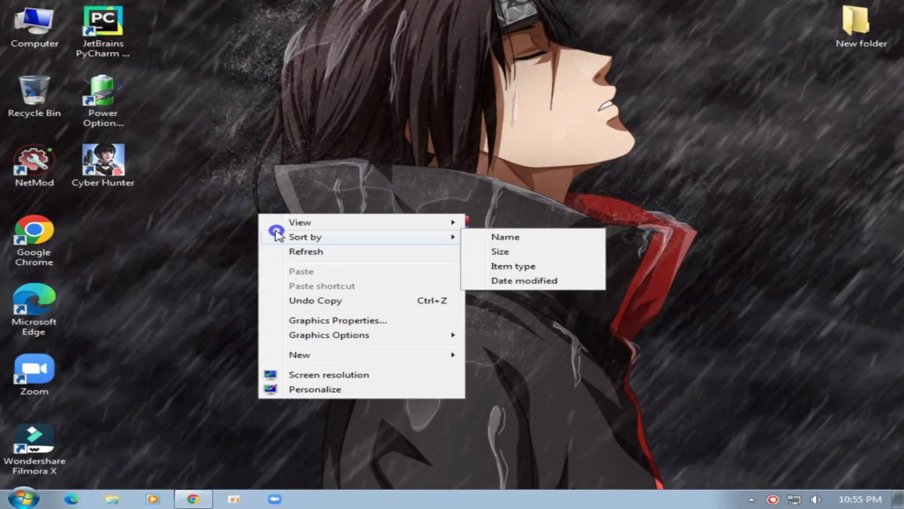
click(290, 255)
drag(395, 198, 445, 243)
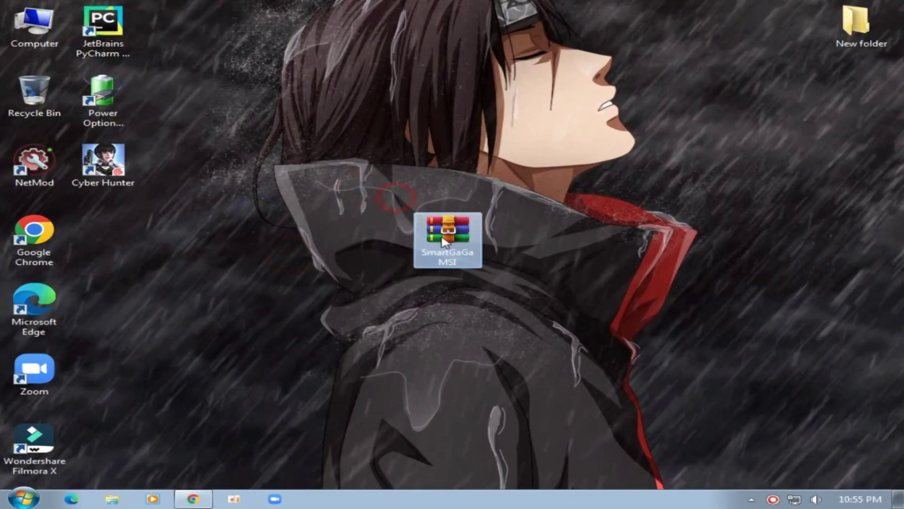
right_click(272, 212)
click(313, 275)
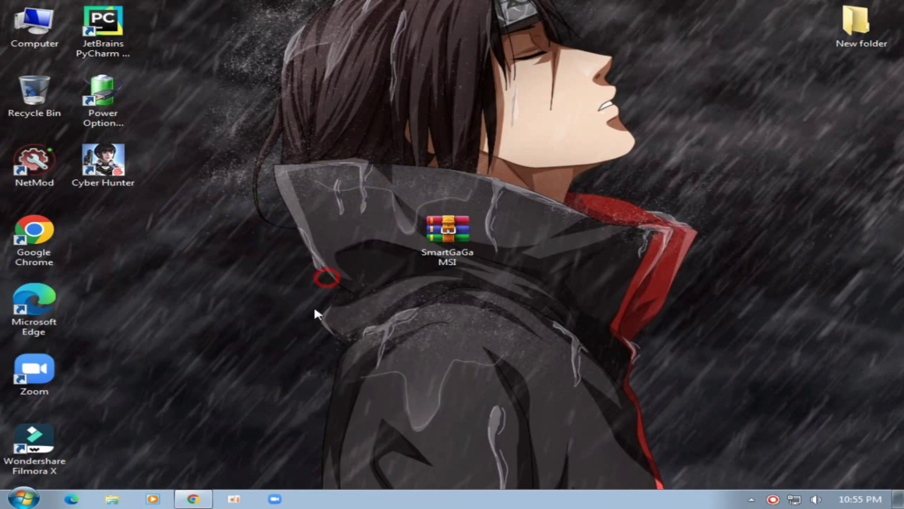
- Start downloading the SmartGaGa MSI archive from its MediaFire page in Chrome
click(188, 500)
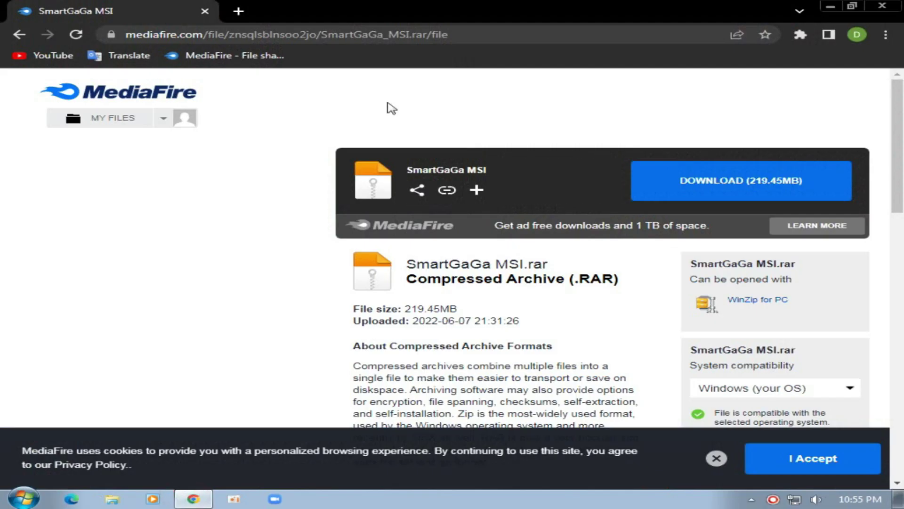
click(462, 166)
triple_click(463, 166)
click(432, 172)
click(744, 184)
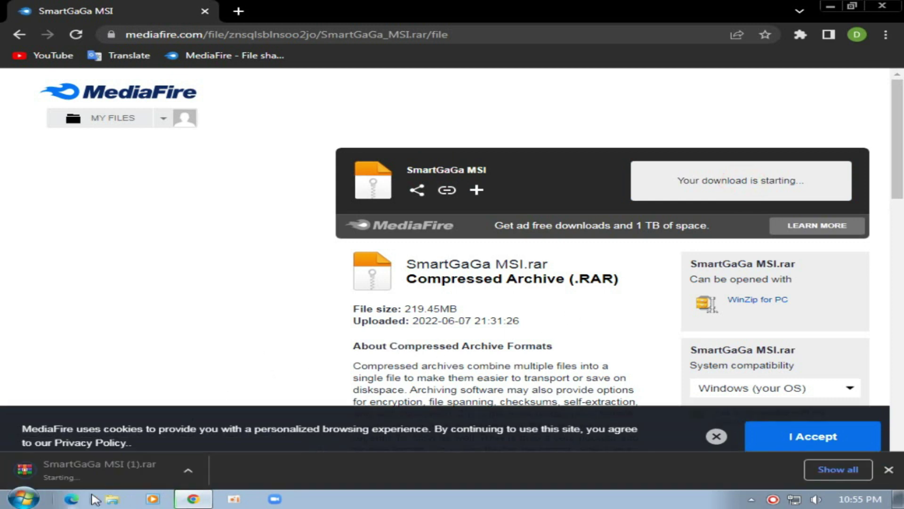
- Cancel the SmartGaGa MSI (1).rar download in Chrome's download list, close the browser and refresh the desktop
click(828, 469)
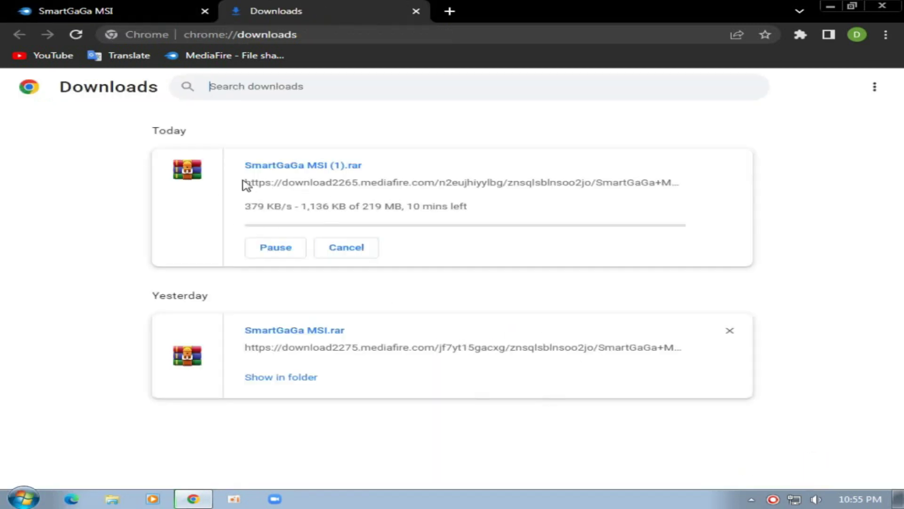
click(346, 248)
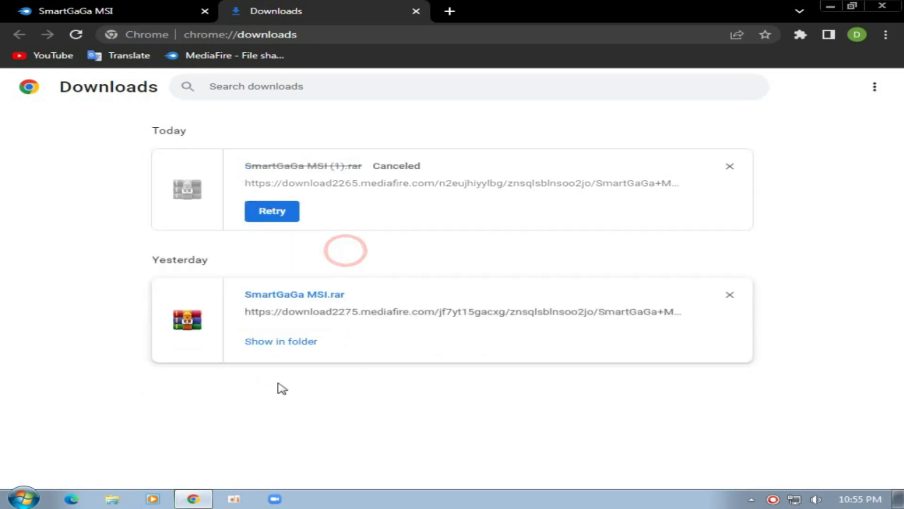
click(882, 5)
right_click(510, 72)
click(550, 107)
- Check the file size of the SmartGaGa MSI archive in its properties, then close them
drag(386, 178, 482, 267)
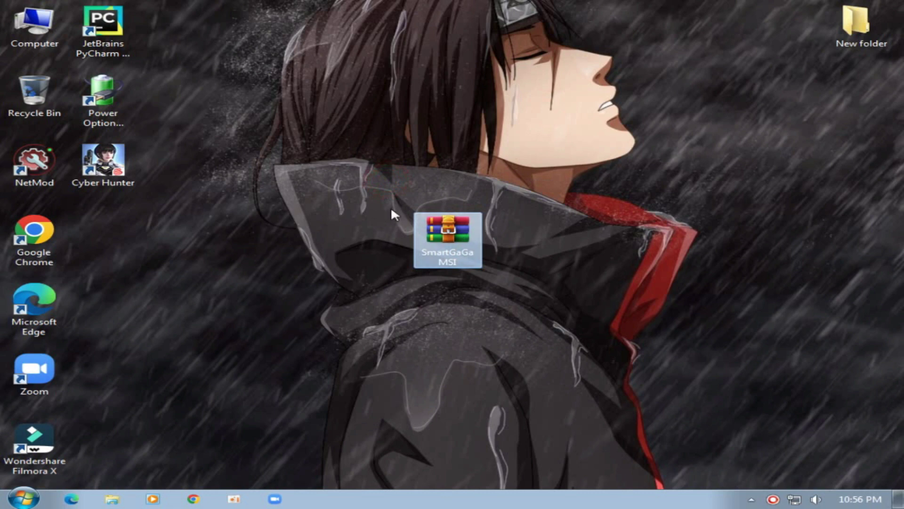
right_click(426, 242)
click(460, 480)
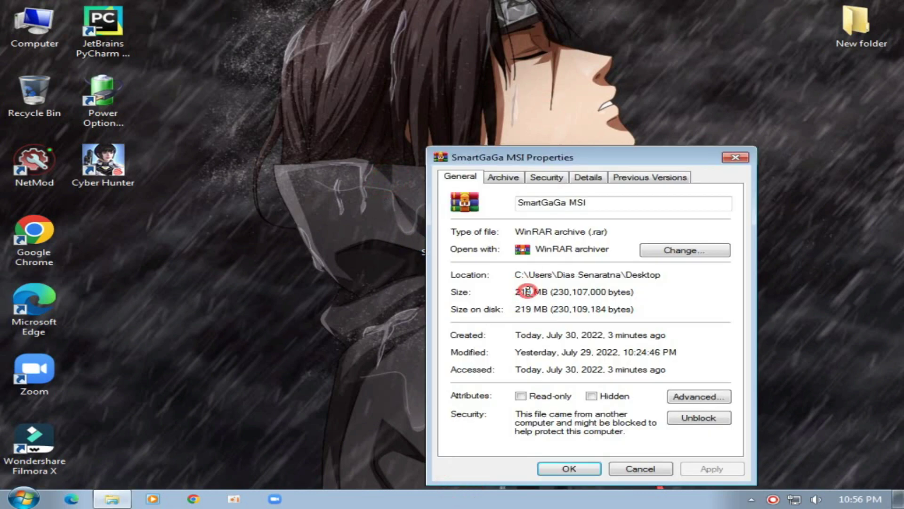
drag(523, 290, 568, 292)
click(531, 294)
click(735, 158)
right_click(677, 164)
click(727, 200)
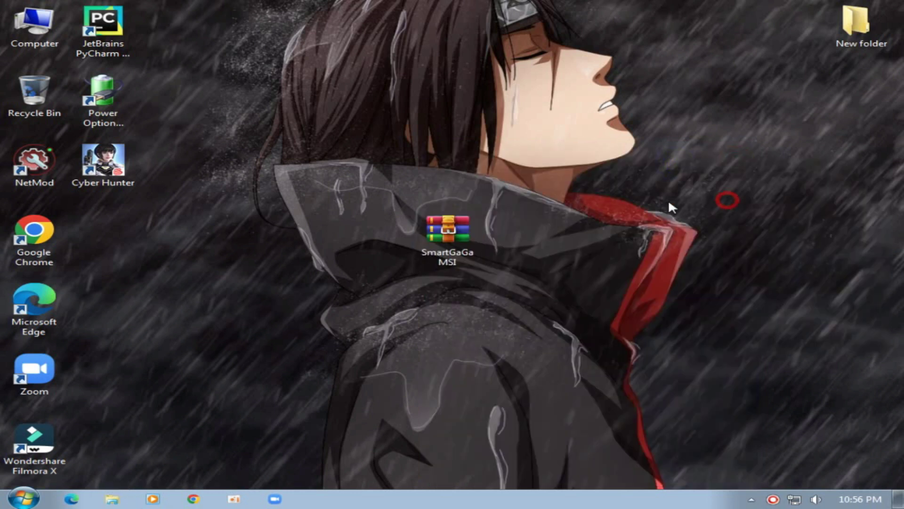
- Extract the SmartGaGa MSI archive directly onto the desktop and move the extracted folder to an empty spot near the archive
right_click(437, 227)
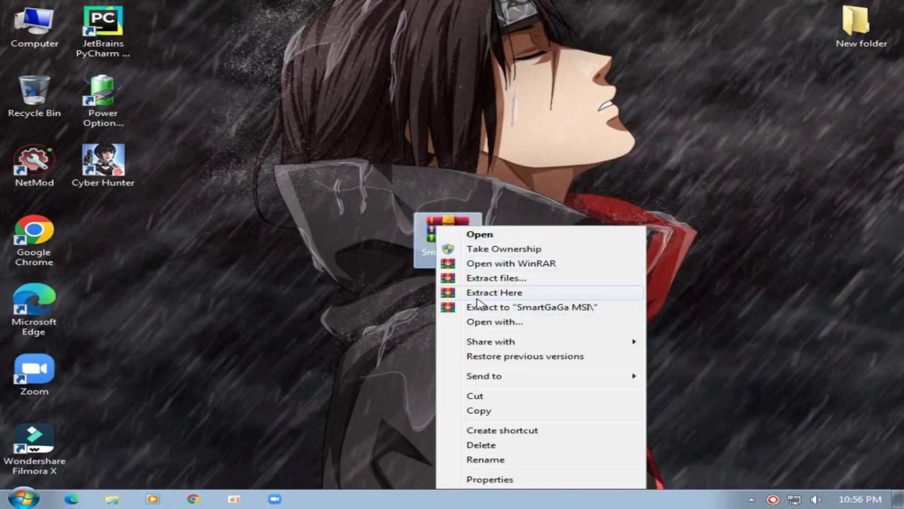
click(501, 294)
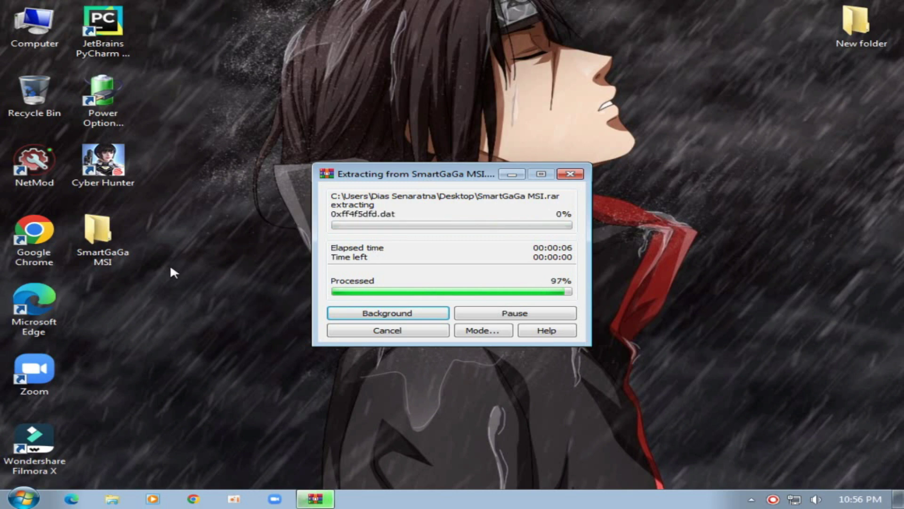
click(222, 248)
drag(103, 238, 310, 308)
click(216, 304)
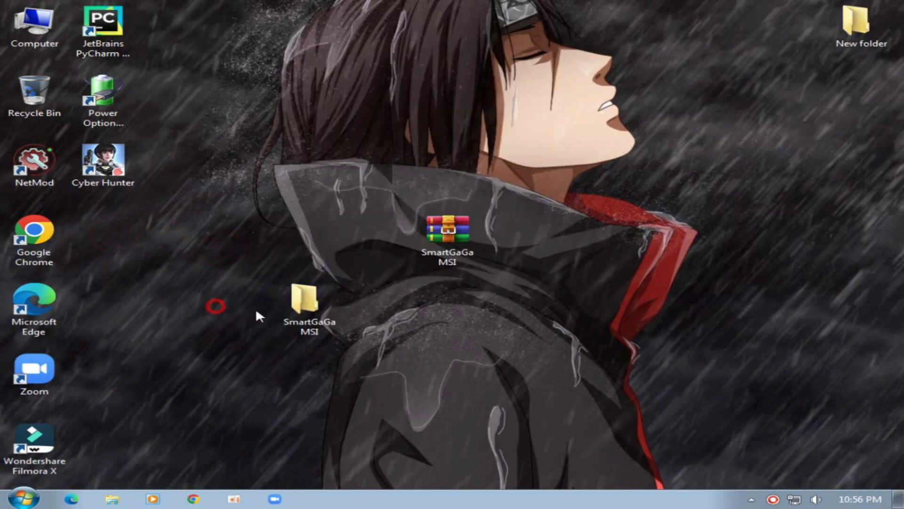
- Inspect the contents of the extracted SmartGaGa MSI folder, then close it
double_click(308, 306)
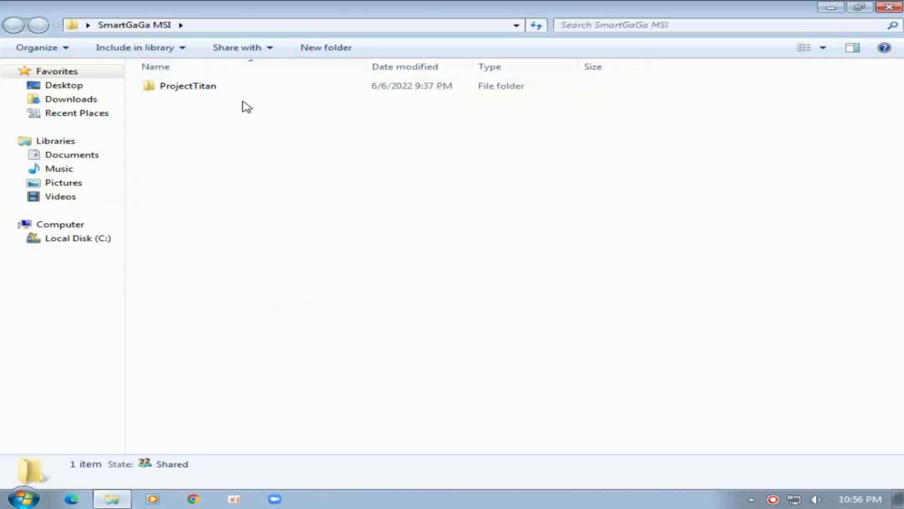
click(889, 6)
right_click(354, 108)
click(208, 216)
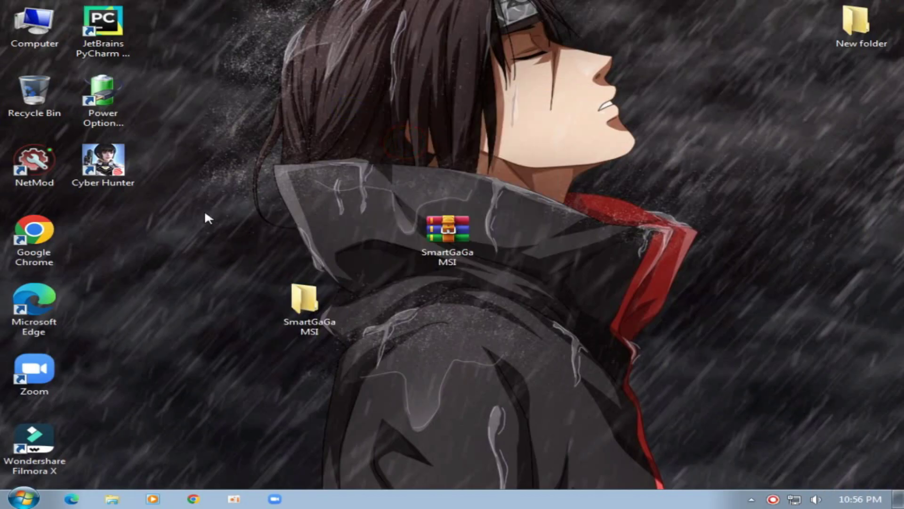
- Move the extracted SmartGaGa MSI folder from the desktop into Program Files (x86) on Local Disk (C:)
right_click(297, 298)
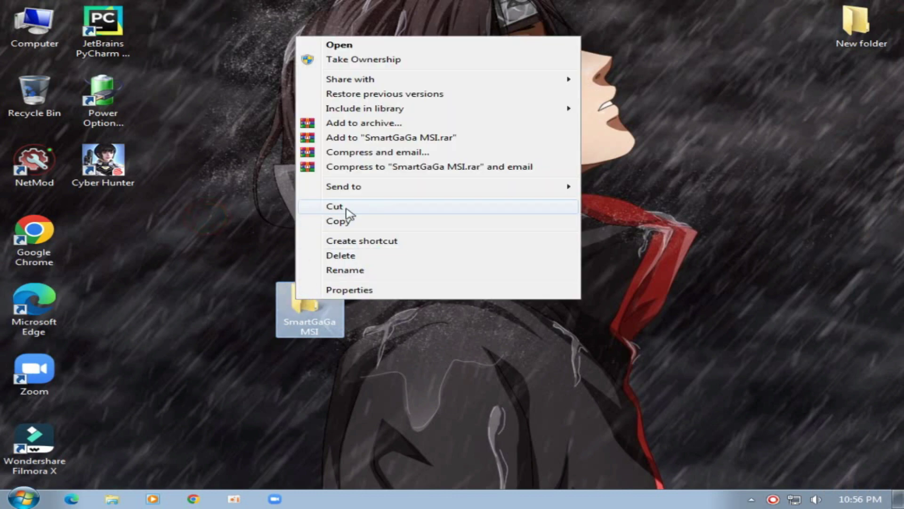
click(348, 210)
double_click(33, 22)
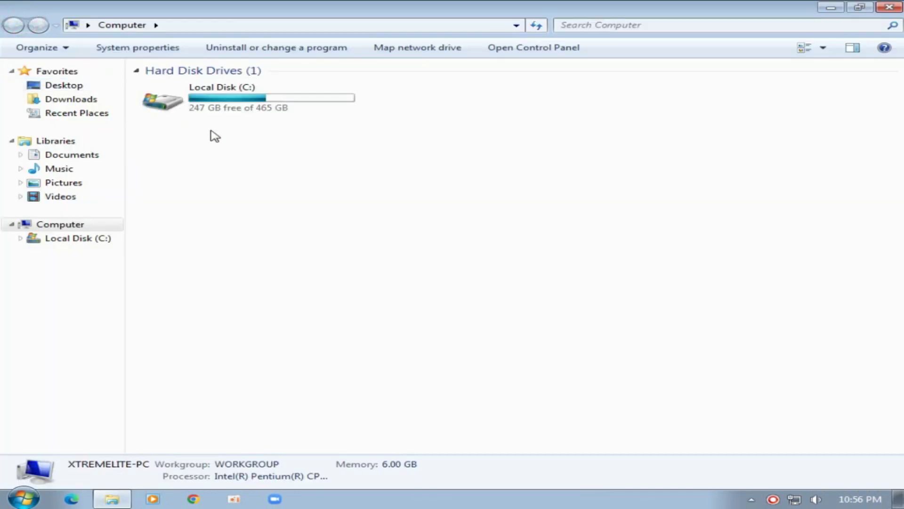
double_click(240, 100)
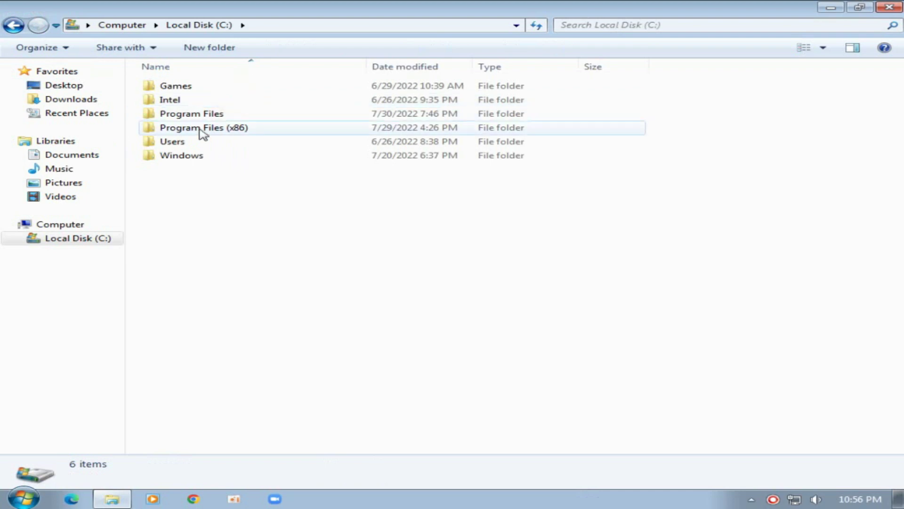
click(202, 131)
double_click(203, 129)
right_click(181, 289)
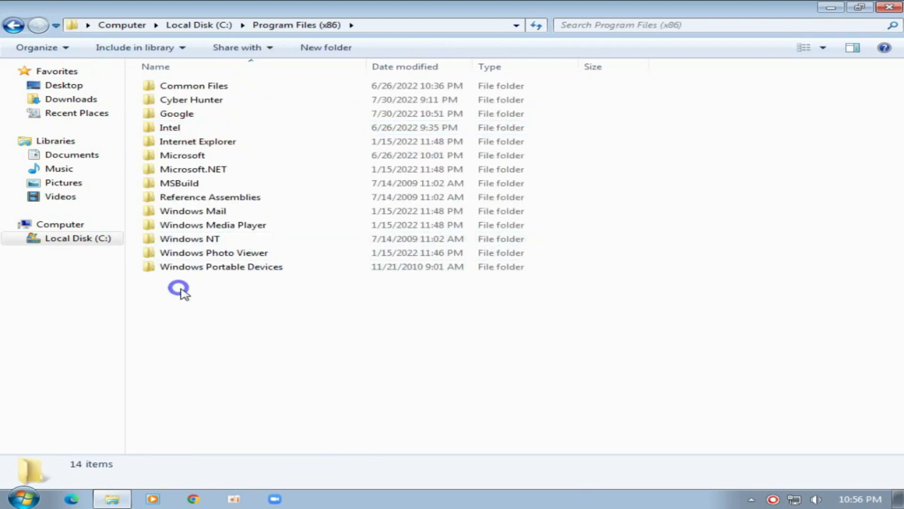
click(215, 361)
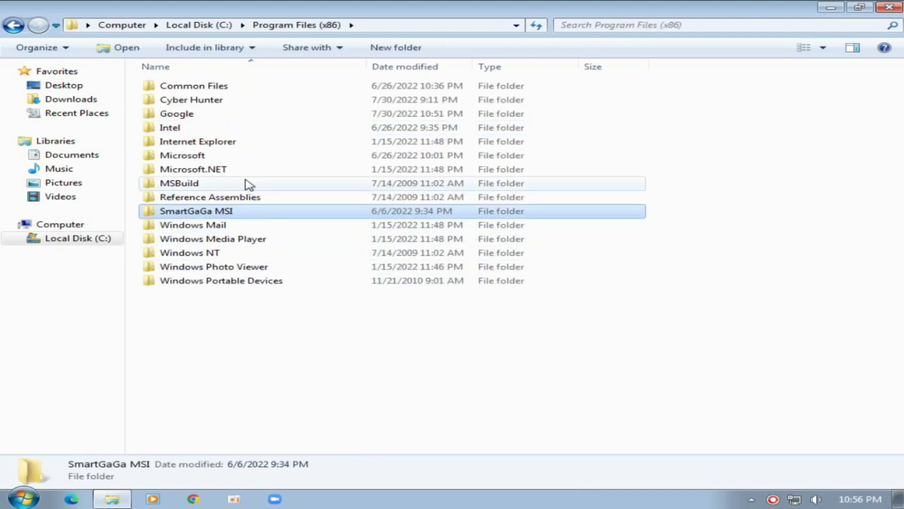
- Open the Engine folder inside SmartGaGa MSI\ProjectTitan
click(221, 214)
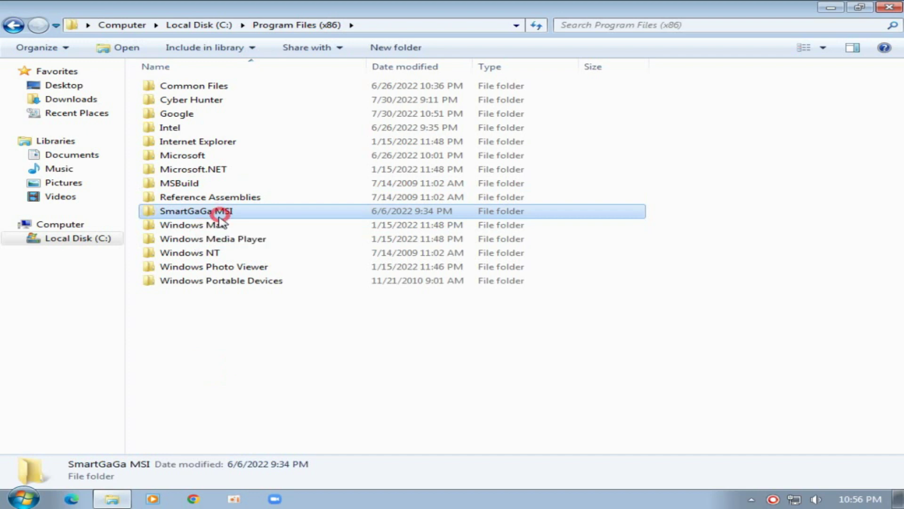
double_click(289, 213)
click(202, 88)
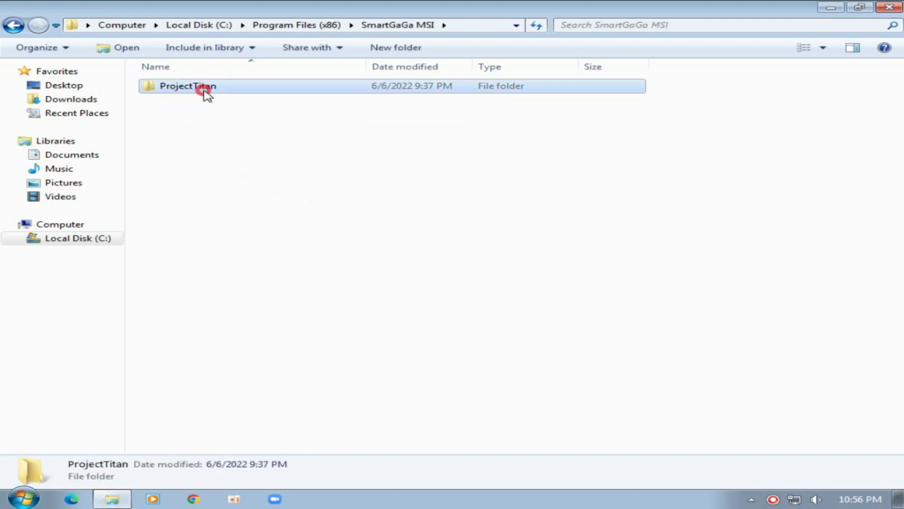
double_click(273, 85)
click(188, 101)
double_click(187, 101)
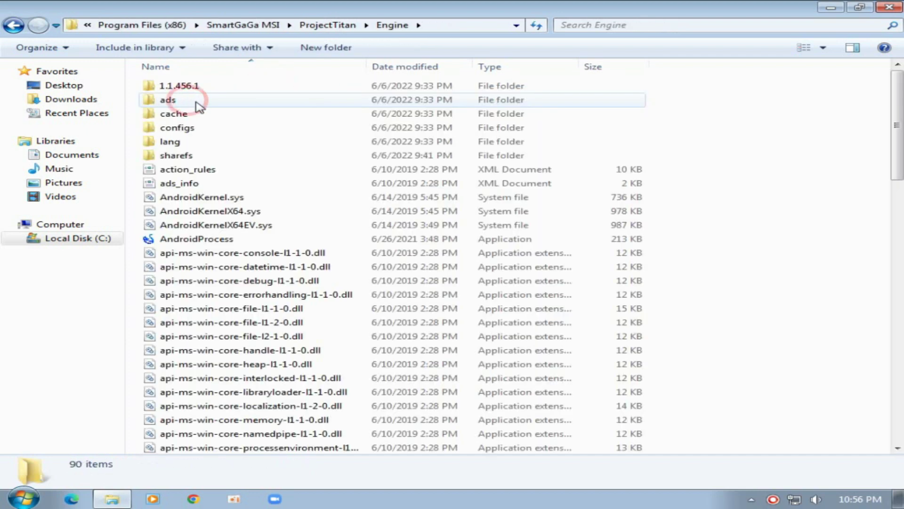
- Create a desktop shortcut for the Launcher application in the Engine folder, then close the folder window
scroll(212, 273, down, 20)
scroll(226, 283, up, 2)
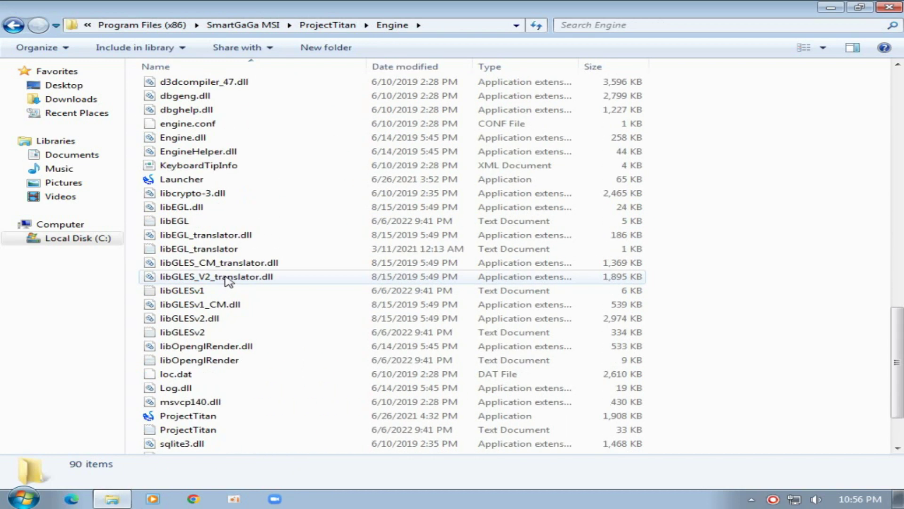
right_click(183, 185)
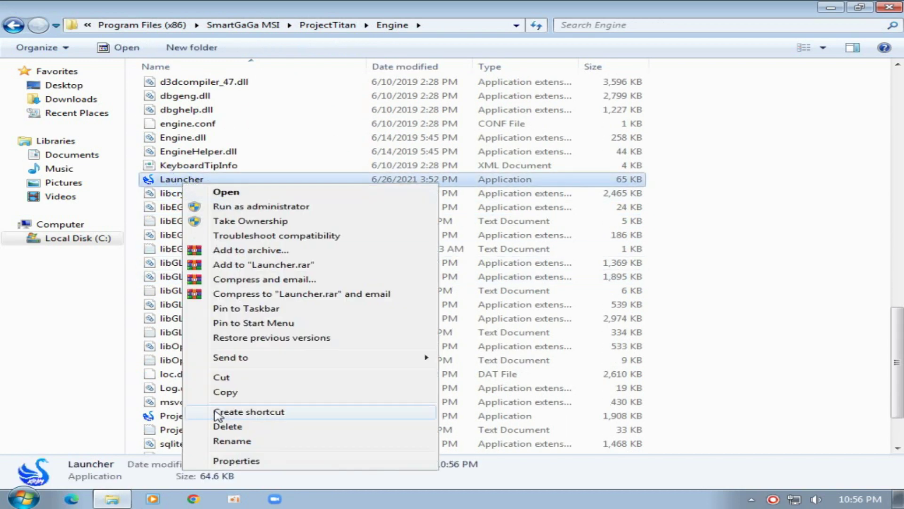
mouse_move(241, 358)
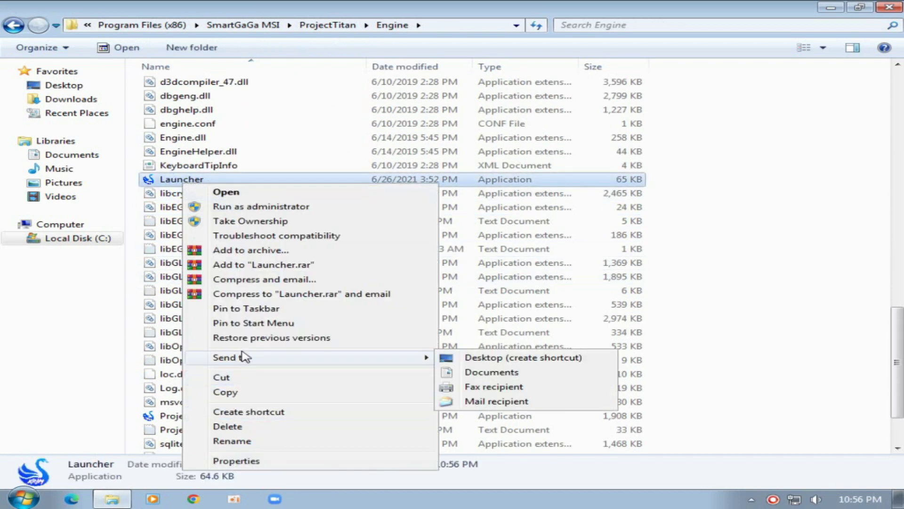
click(485, 358)
click(890, 6)
- Refresh the desktop and move the Launcher shortcut to an empty spot beside the existing icons
right_click(385, 108)
click(441, 147)
drag(115, 236, 217, 238)
drag(160, 209, 161, 279)
- Start the SmartGaGa emulator from its Launcher shortcut and allow it through Windows Firewall on private and public networks
double_click(162, 287)
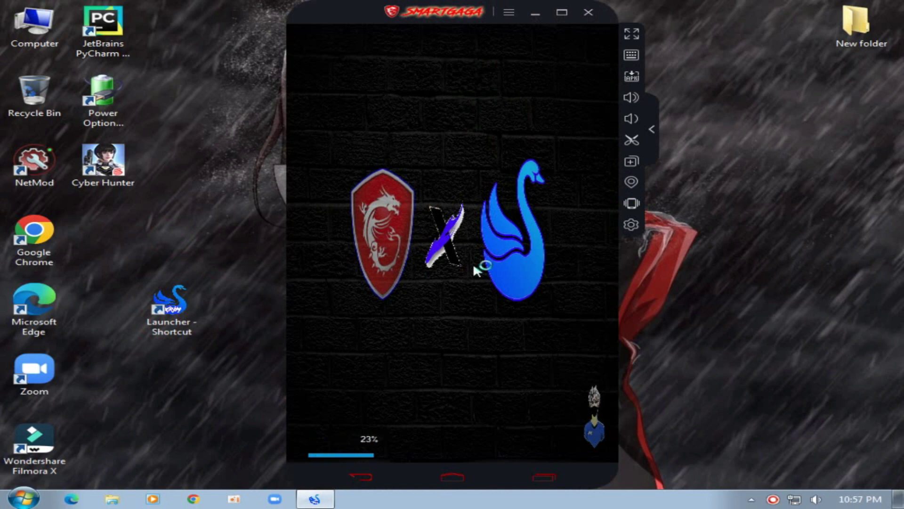
click(276, 286)
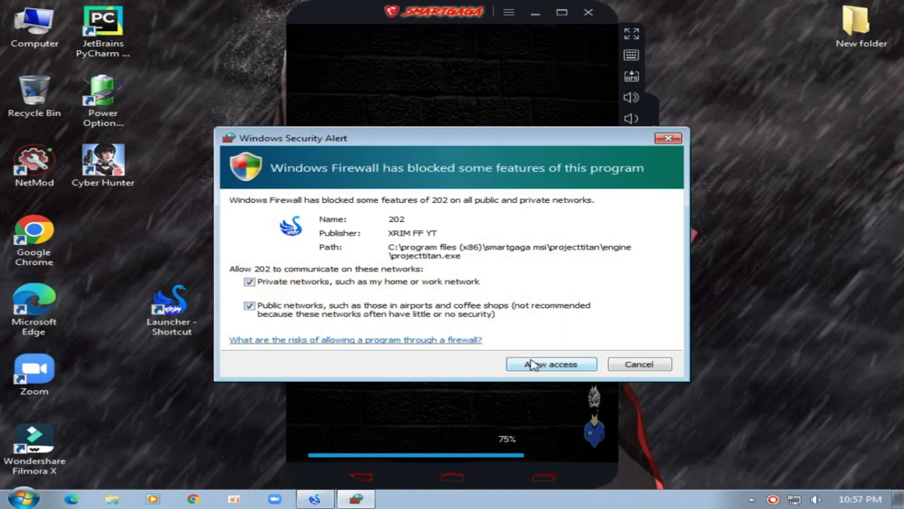
key(Return)
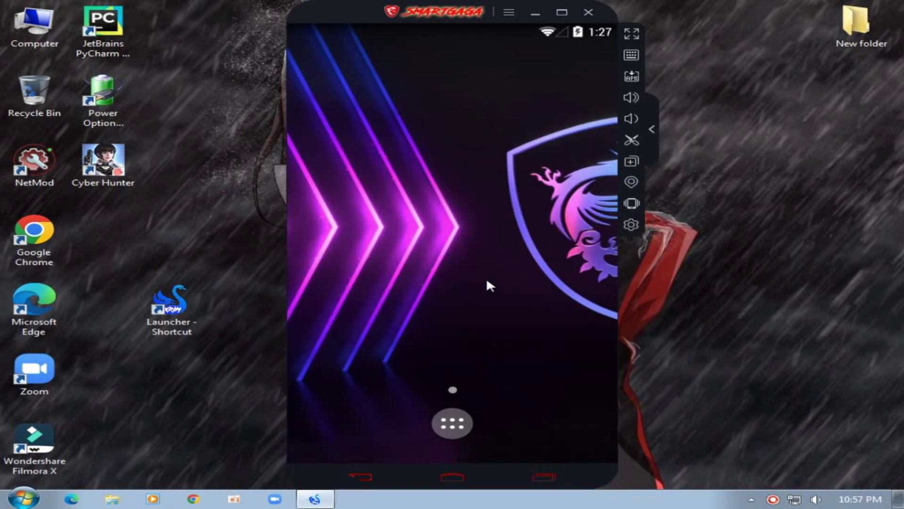
- View the emulator's installed apps in the app drawer, then return to its home screen
click(447, 281)
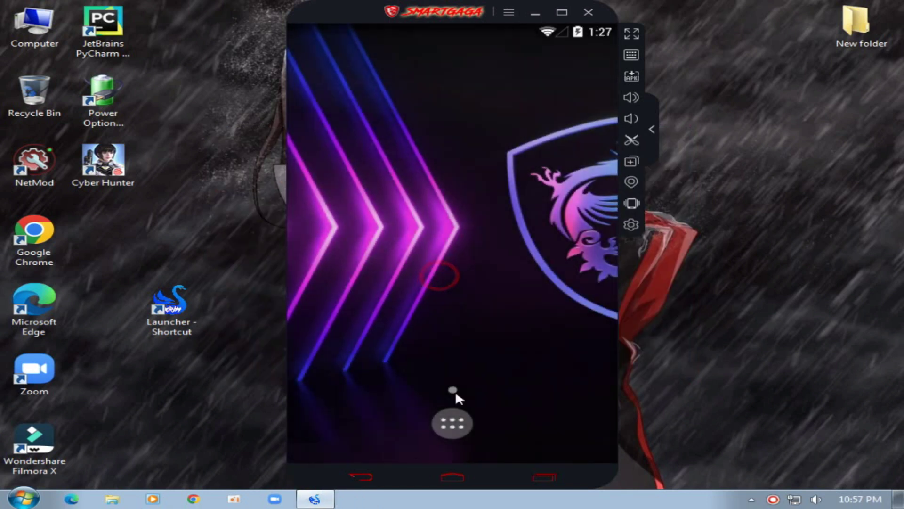
click(447, 421)
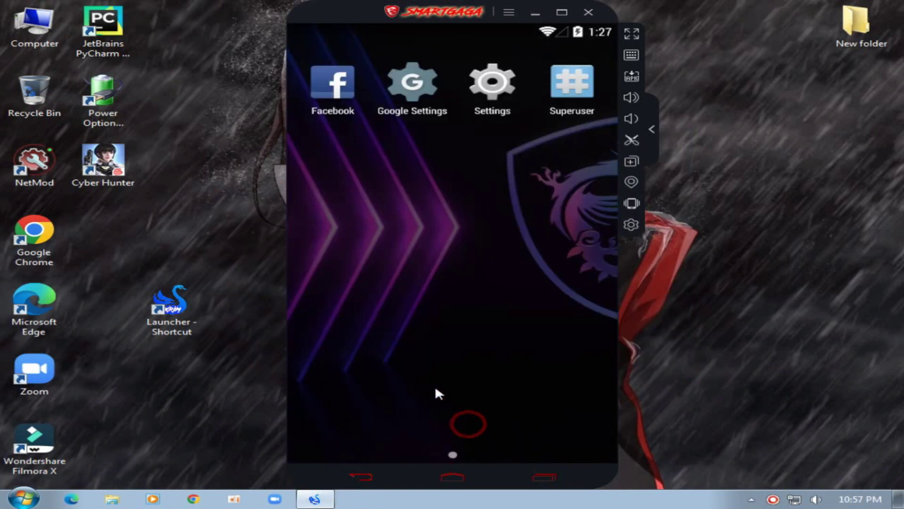
click(464, 477)
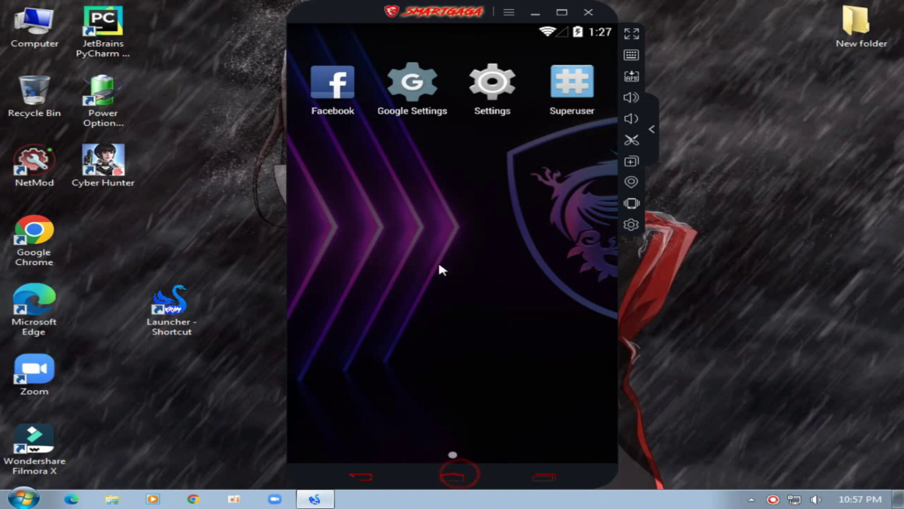
- Open the emulator's About information to view its version details
click(500, 15)
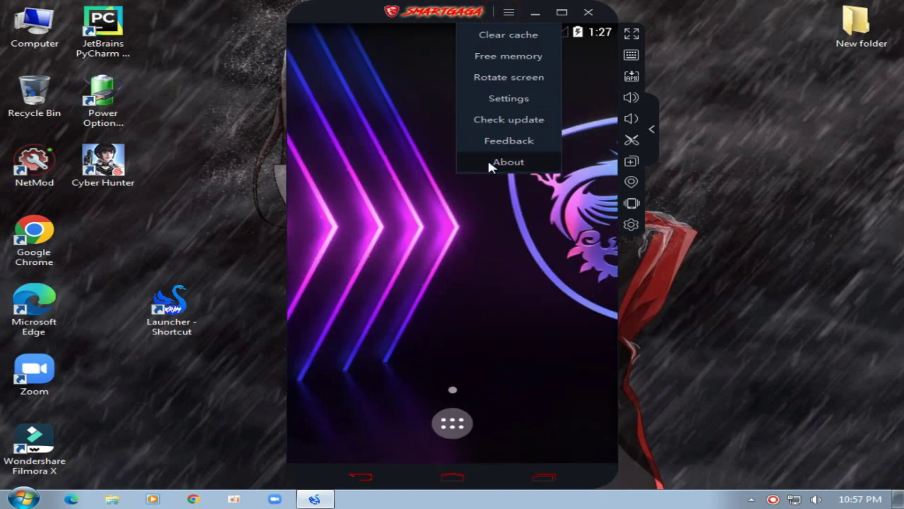
click(490, 161)
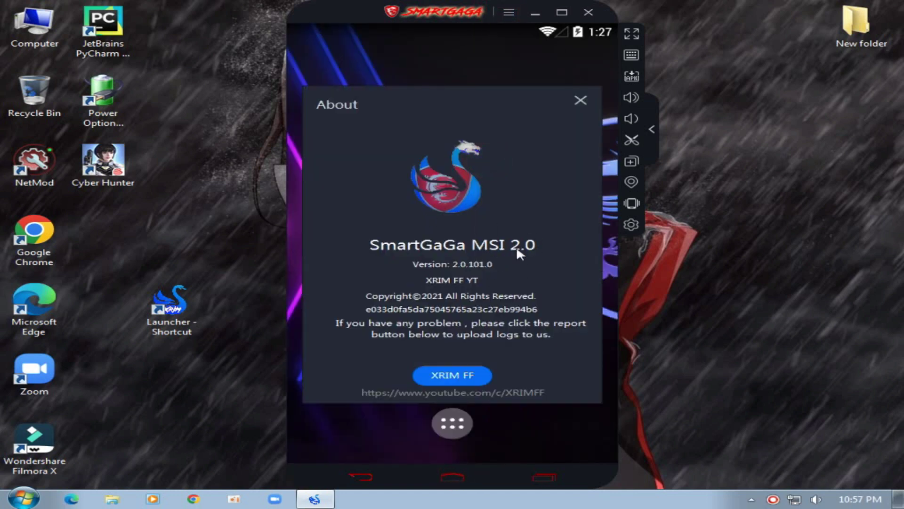
- Close the About window and open the emulator's app drawer
click(590, 105)
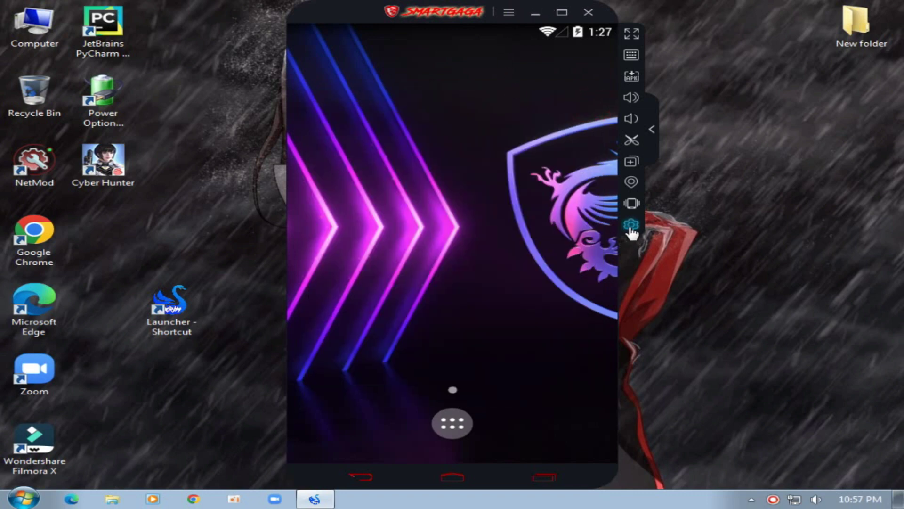
drag(460, 411, 390, 230)
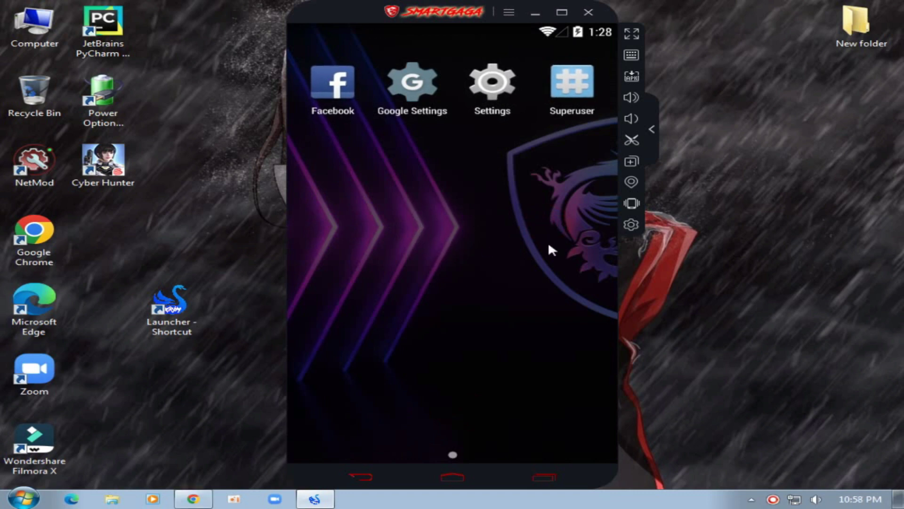
- In Chrome, download Garena Free Fire: 5th Anniversary 1.92.1.apk from its AN1.com page
click(193, 498)
scroll(367, 310, down, 3)
scroll(329, 282, up, 3)
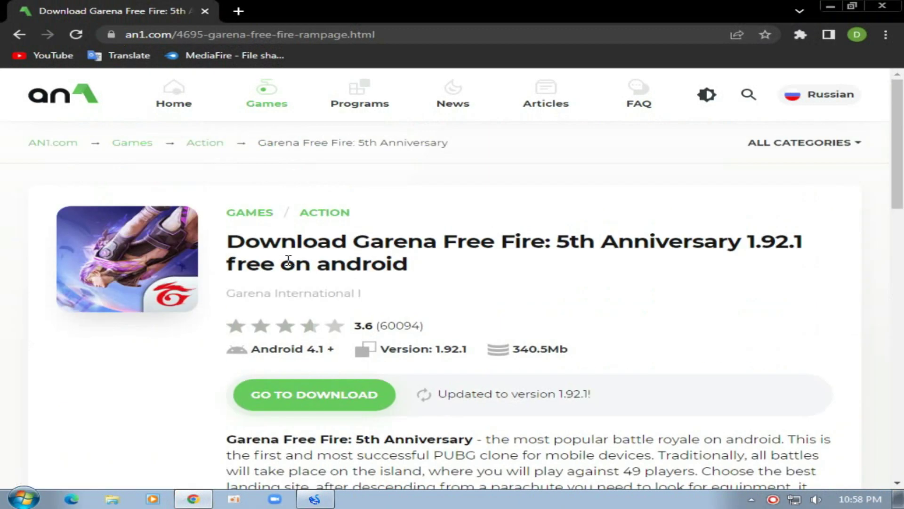
triple_click(230, 240)
scroll(309, 257, down, 15)
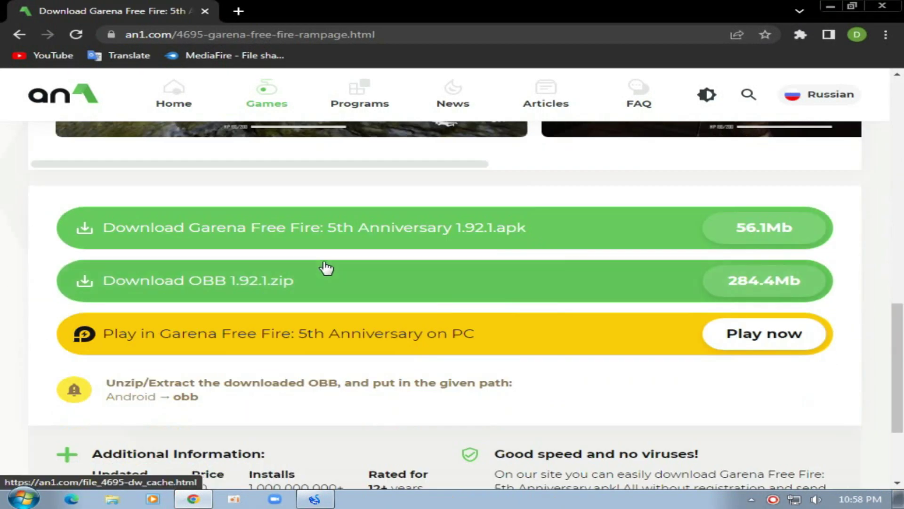
click(742, 236)
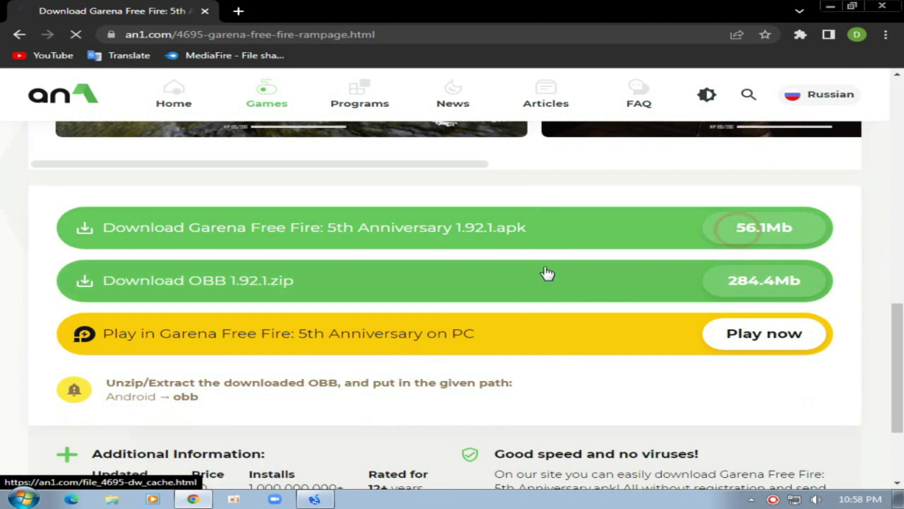
scroll(372, 355, down, 3)
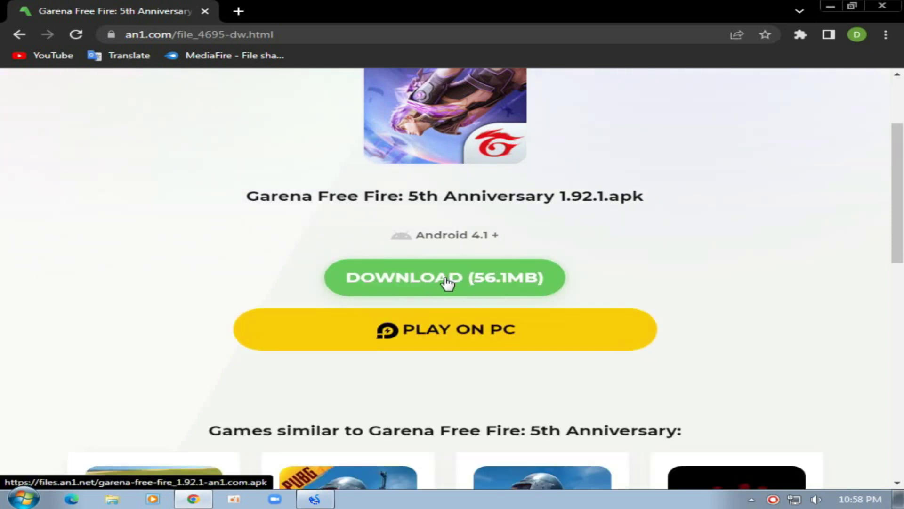
click(447, 283)
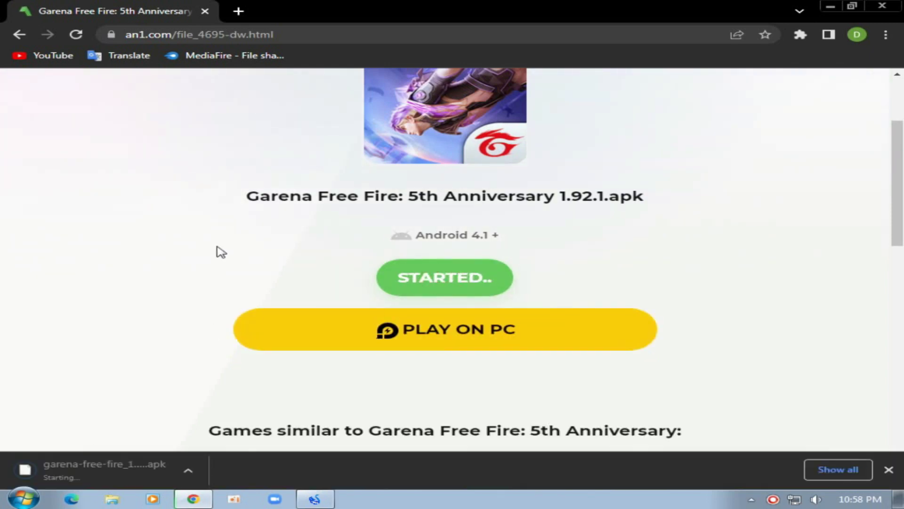
- Return to the Free Fire page on AN1.com and download the OBB 1.92.1.zip data file
click(19, 34)
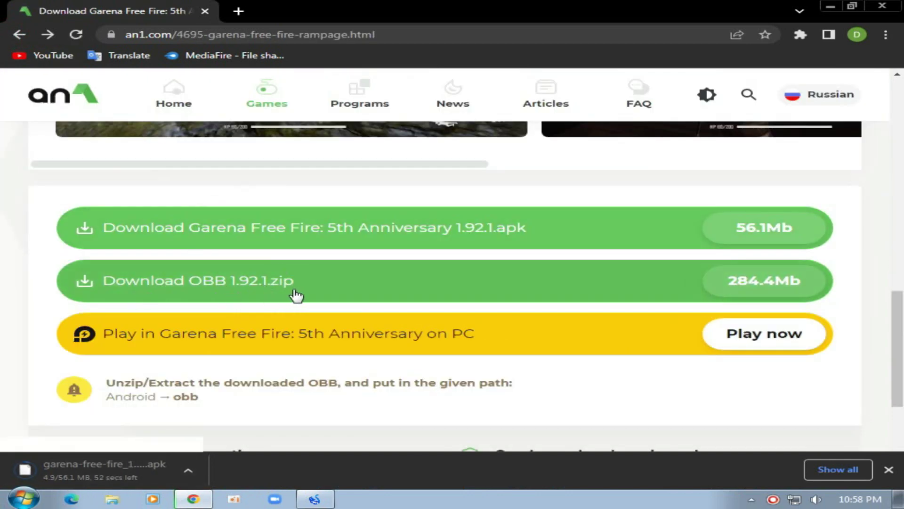
click(768, 285)
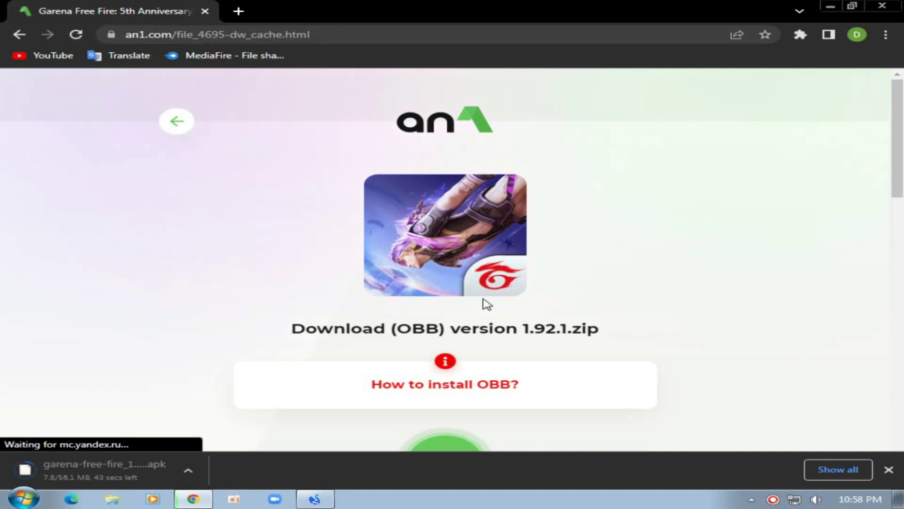
scroll(486, 304, down, 4)
drag(297, 126, 605, 136)
click(608, 135)
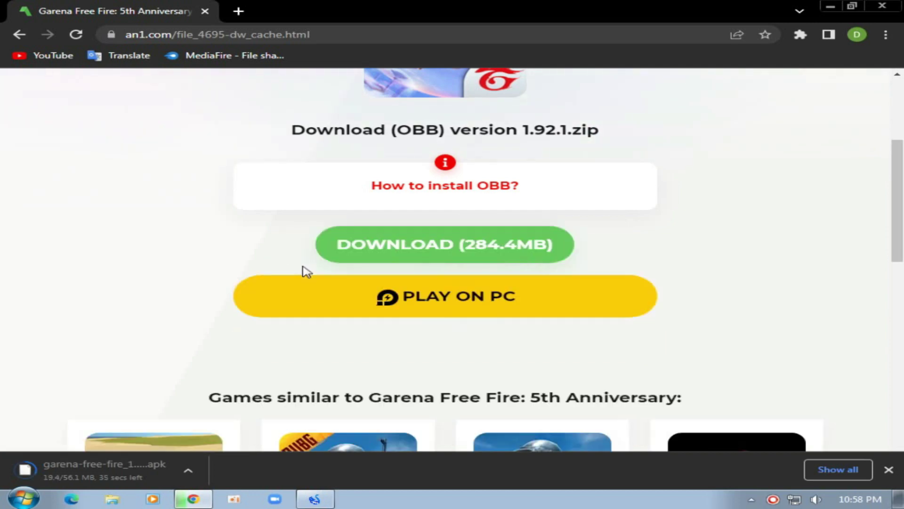
click(440, 257)
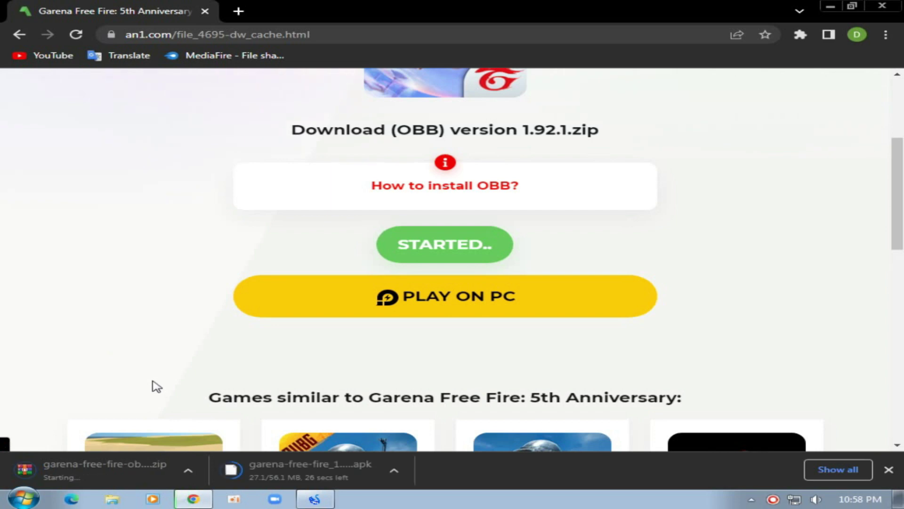
- Open the full downloads list and cancel the running Free Fire OBB and APK downloads
click(811, 474)
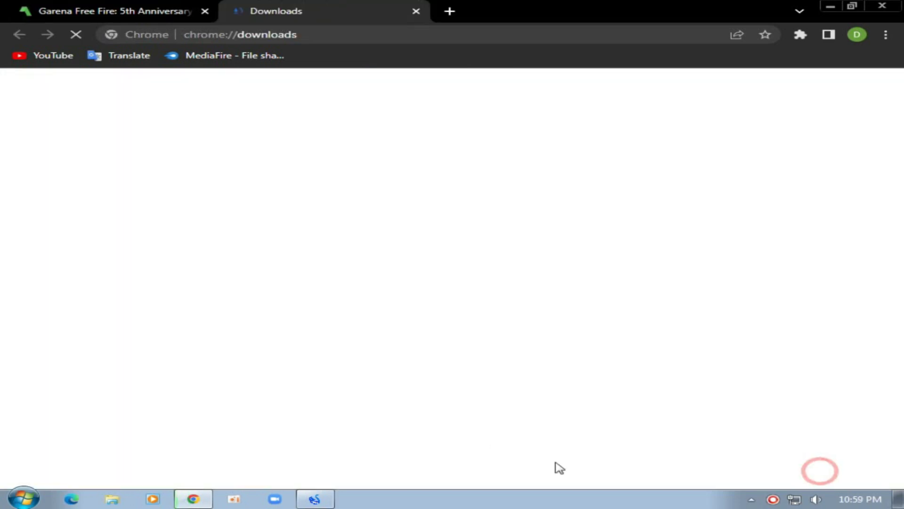
click(347, 249)
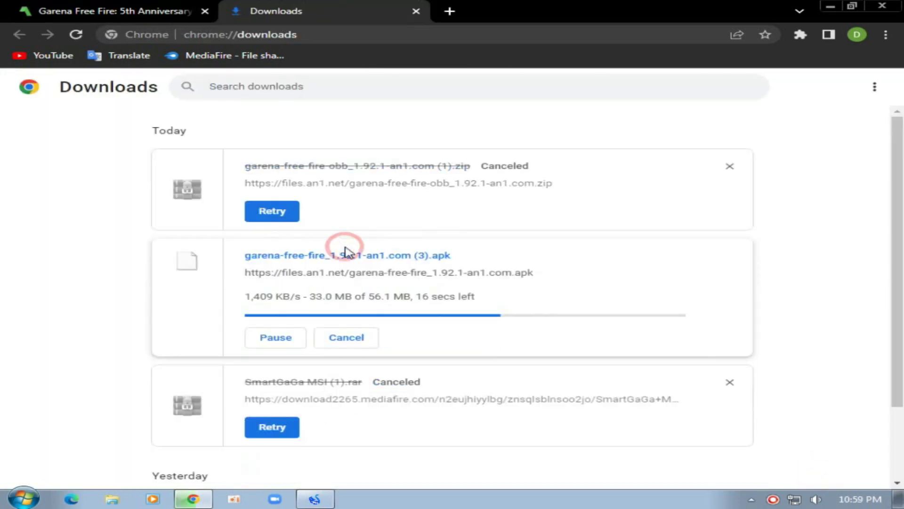
click(368, 338)
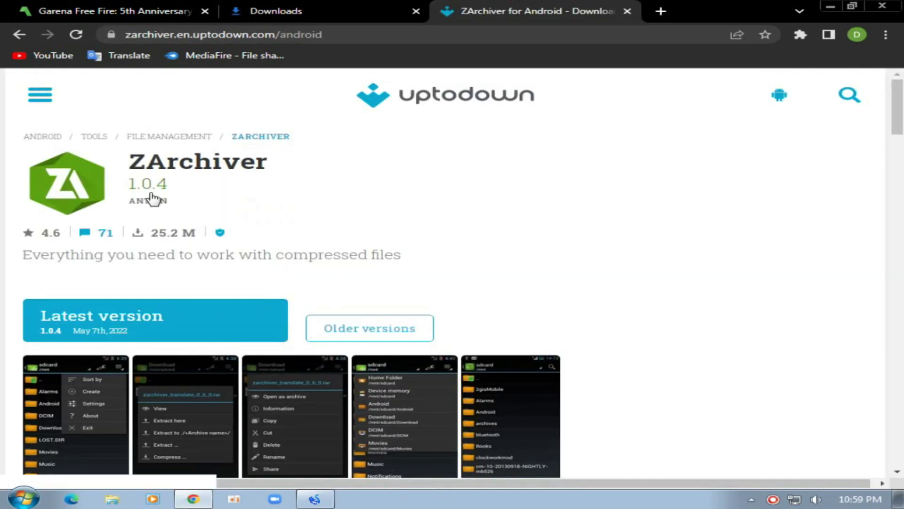
- Download the latest version of ZArchiver, 1.0.4, from its Uptodown page
drag(134, 160, 249, 166)
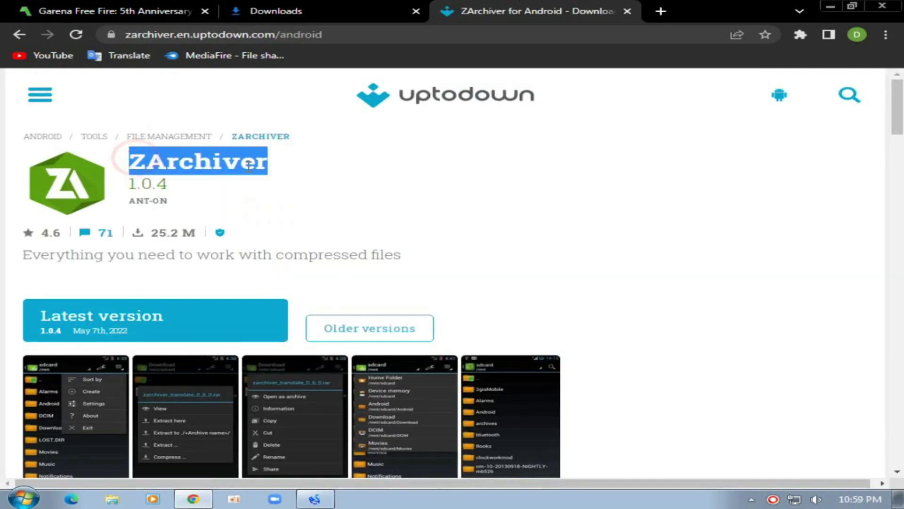
click(152, 336)
click(115, 317)
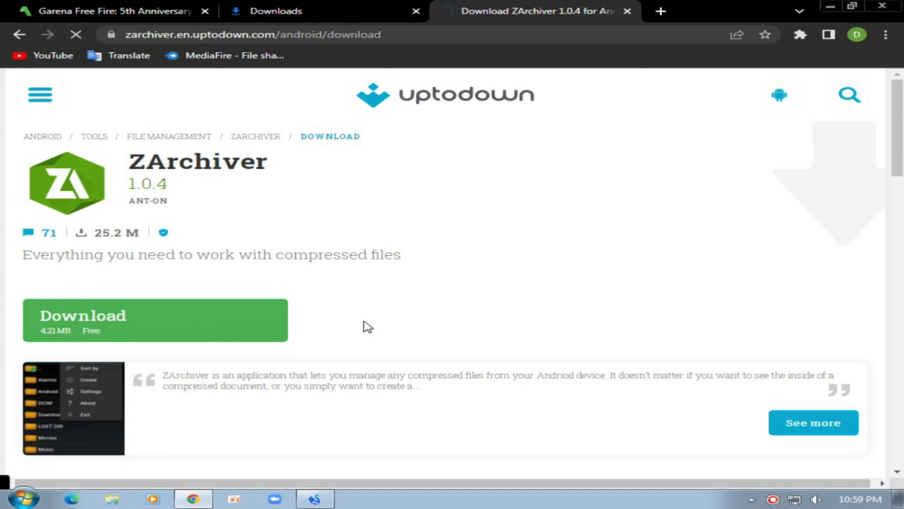
- Cancel the ZArchiver download in the downloads list and close the browser window
click(285, 6)
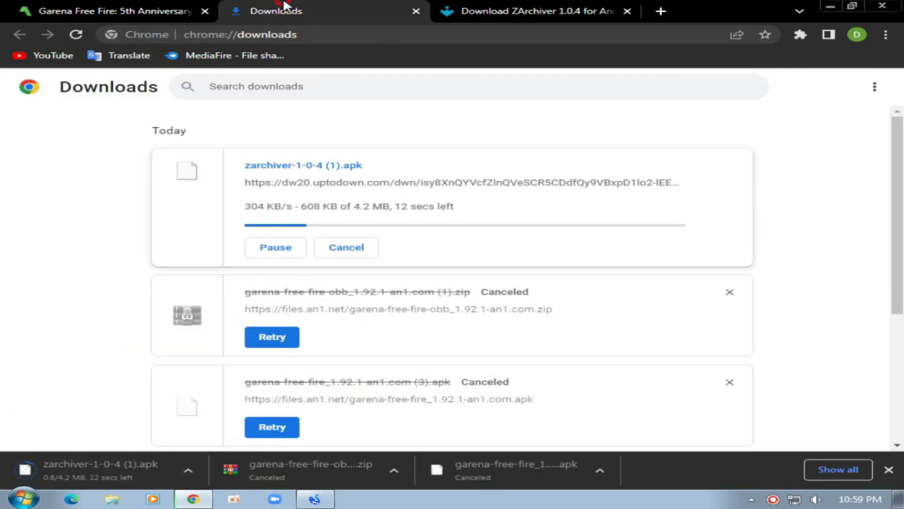
click(358, 249)
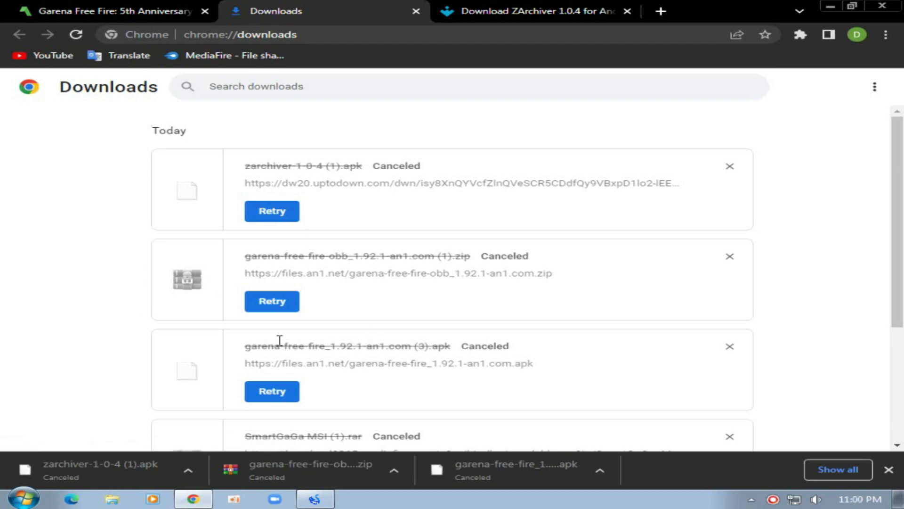
click(830, 5)
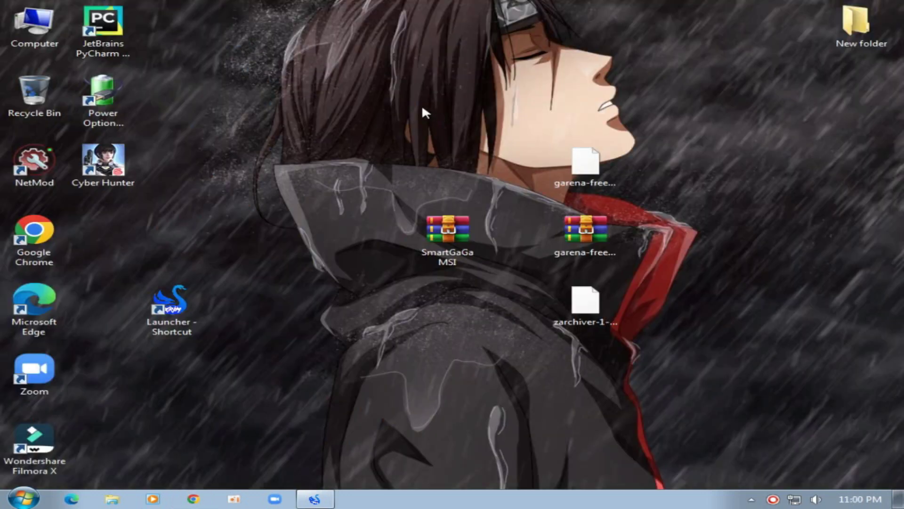
- Move the SmartGaGa window aside and install zarchiver-1-0-4.apk and garena-free-fire_1.92.1-an1.com.apk into it from the desktop
click(314, 498)
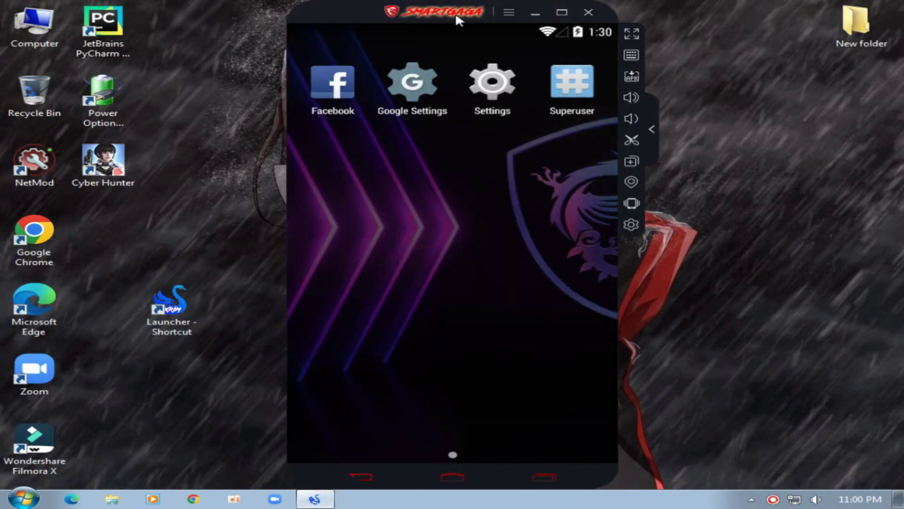
drag(447, 19, 227, 18)
drag(474, 105, 683, 346)
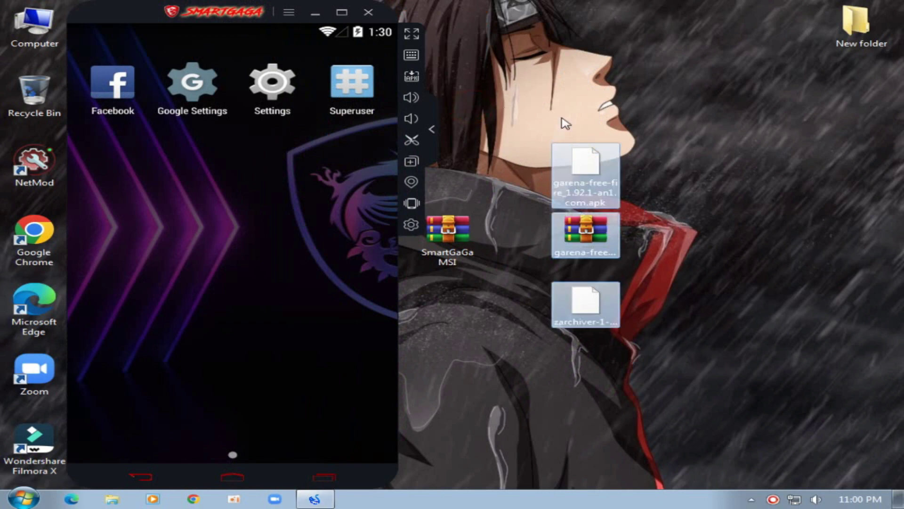
click(715, 149)
click(605, 321)
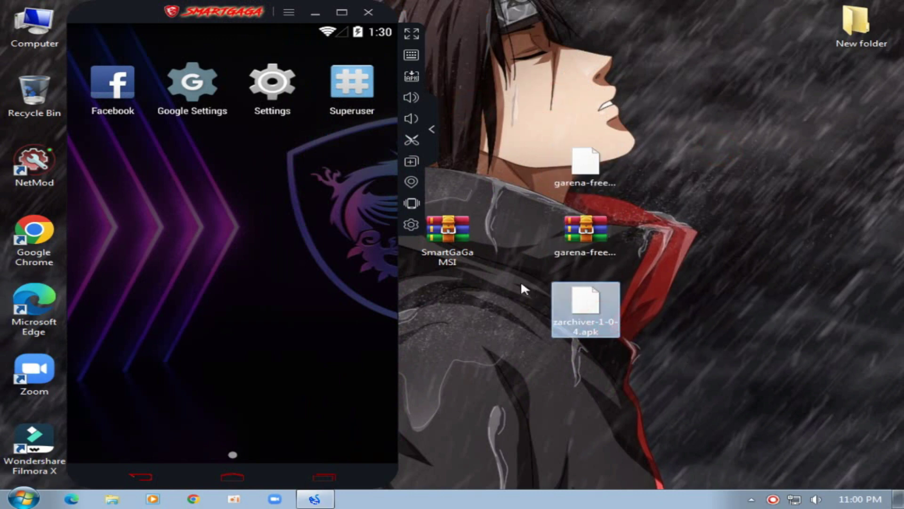
drag(600, 325, 243, 335)
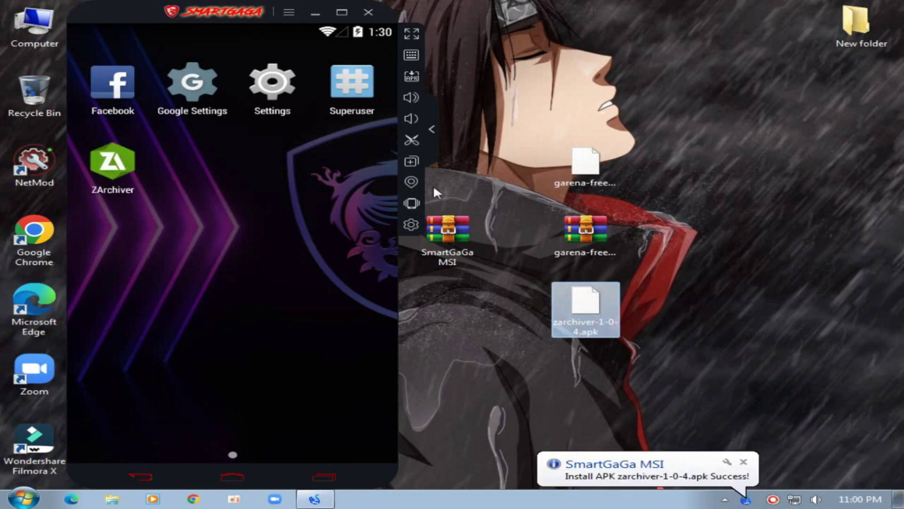
click(589, 163)
drag(588, 162, 302, 185)
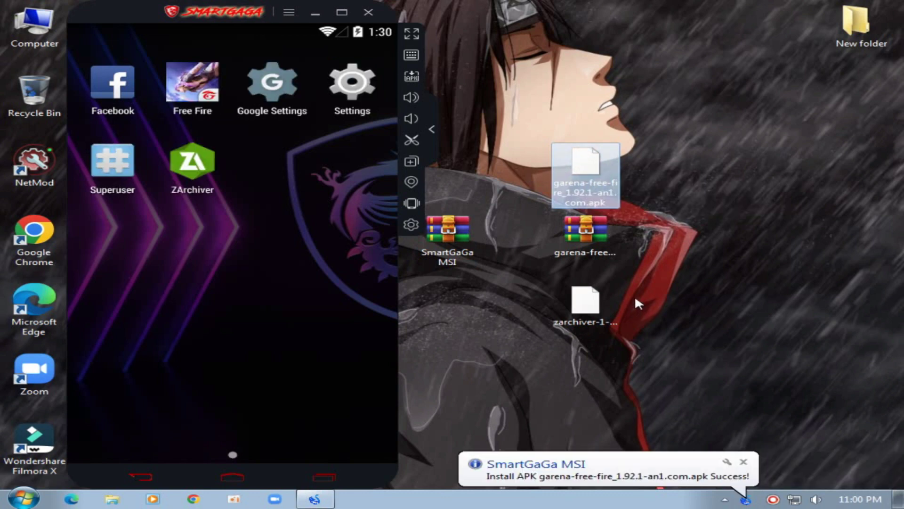
- Move the garena-free-fire-obb_1.92.1-an1.com archive aside, extract it onto the desktop and minimize the emulator
drag(591, 228, 729, 241)
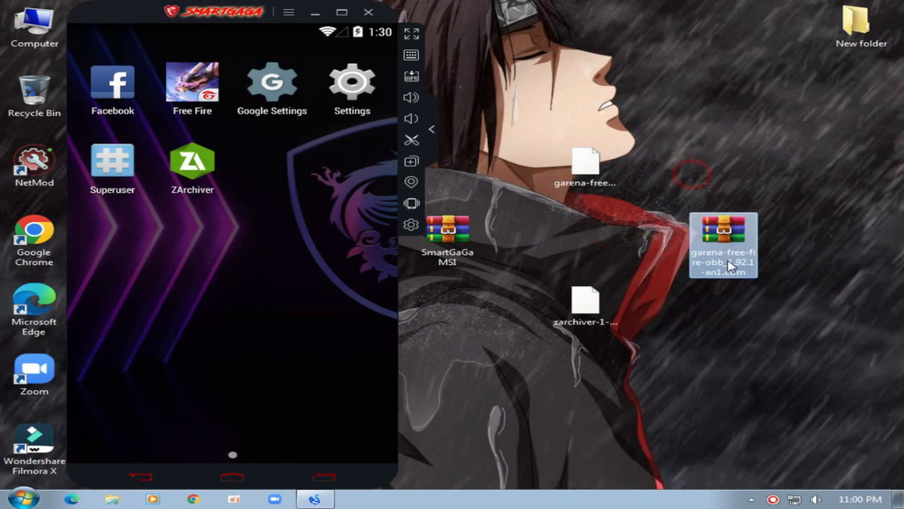
right_click(724, 227)
click(656, 294)
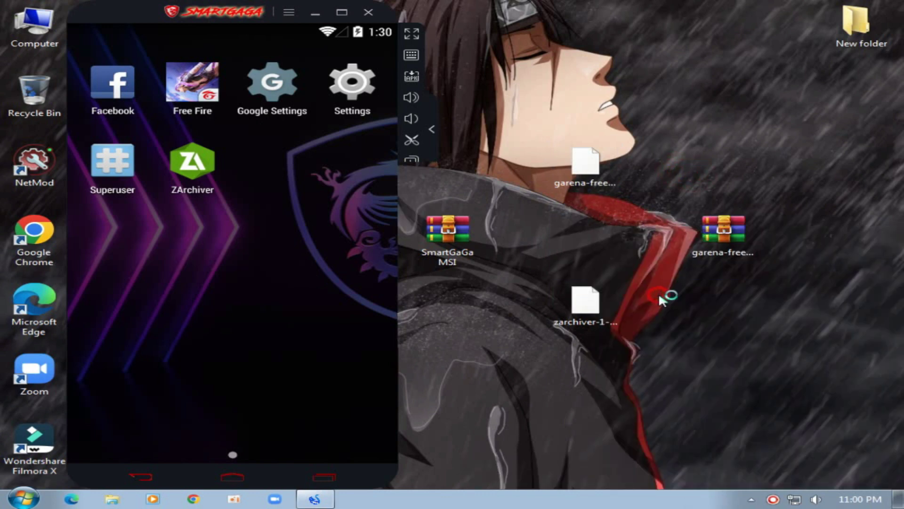
click(316, 11)
- Cut the extracted com.dts.freefireth folder from the desktop
drag(133, 246, 305, 182)
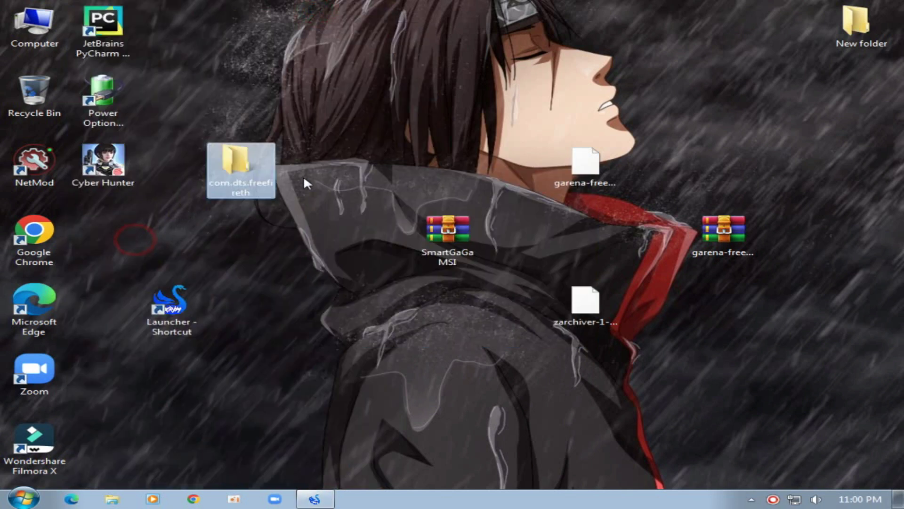
right_click(230, 178)
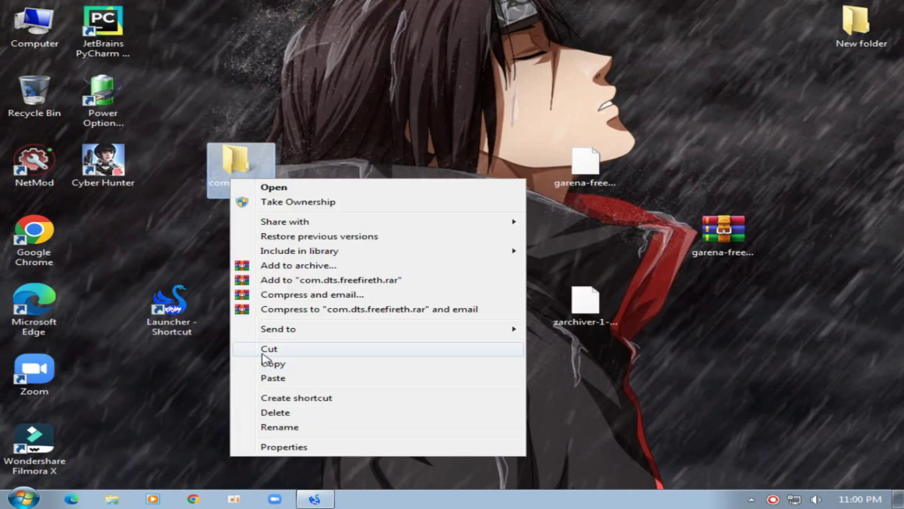
click(287, 351)
click(132, 253)
- Open the Launcher shortcut's file location and paste the com.dts.freefireth folder into the Engine folder's sharefs subfolder
right_click(181, 301)
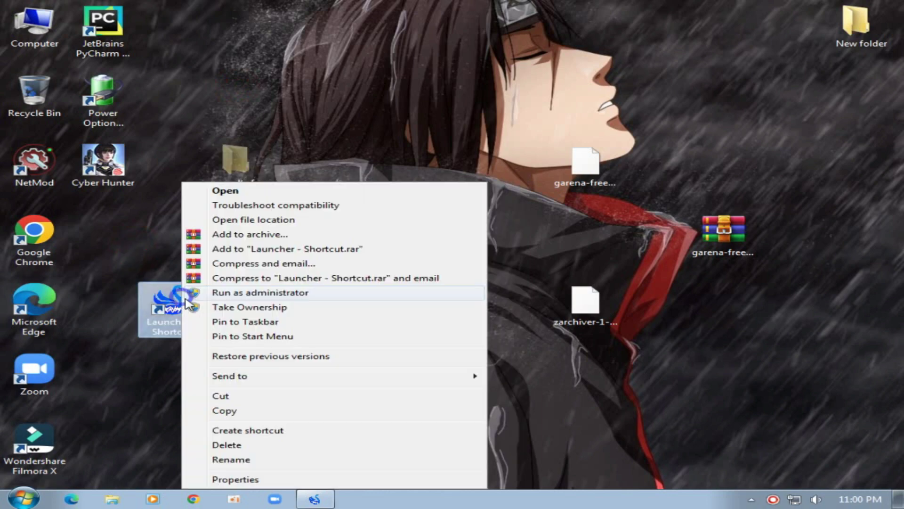
click(258, 220)
scroll(263, 261, up, 15)
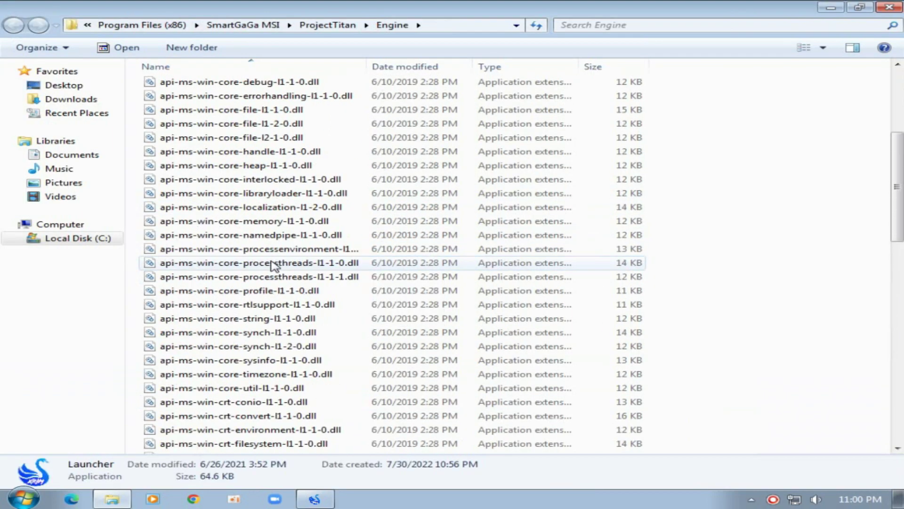
click(177, 156)
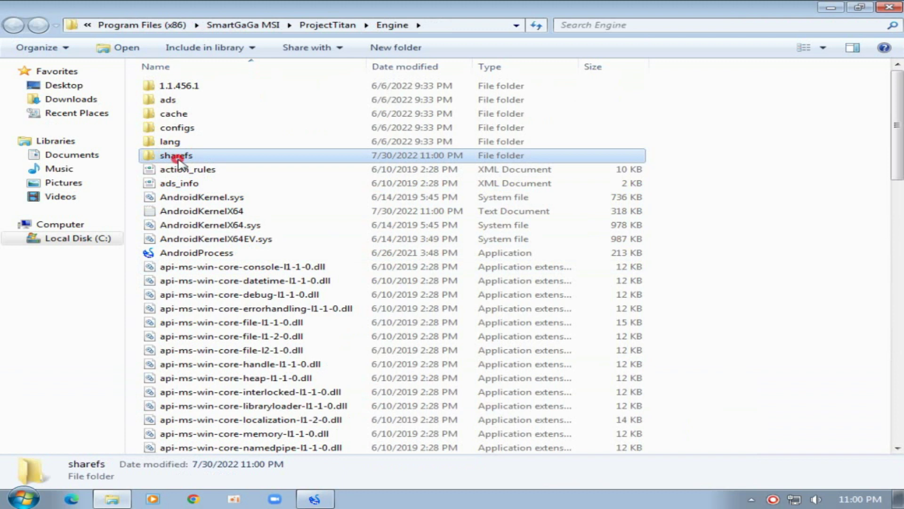
double_click(250, 160)
click(258, 216)
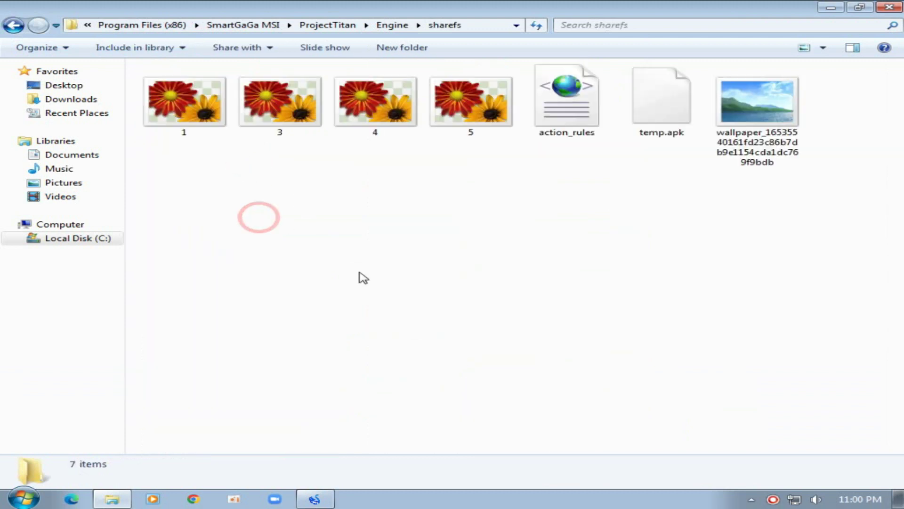
right_click(341, 244)
click(384, 337)
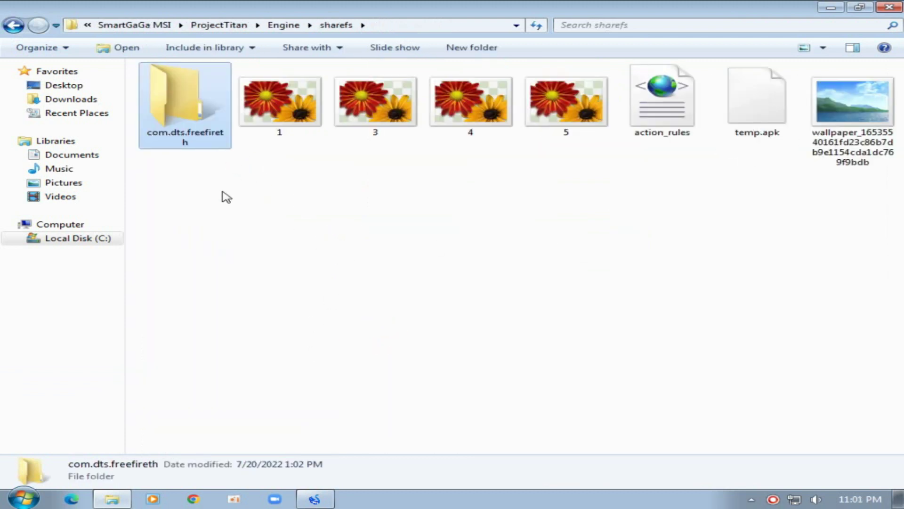
- Leave the sharefs folder, refresh the desktop and bring the SmartGaGa window back up
click(831, 7)
right_click(460, 118)
click(471, 154)
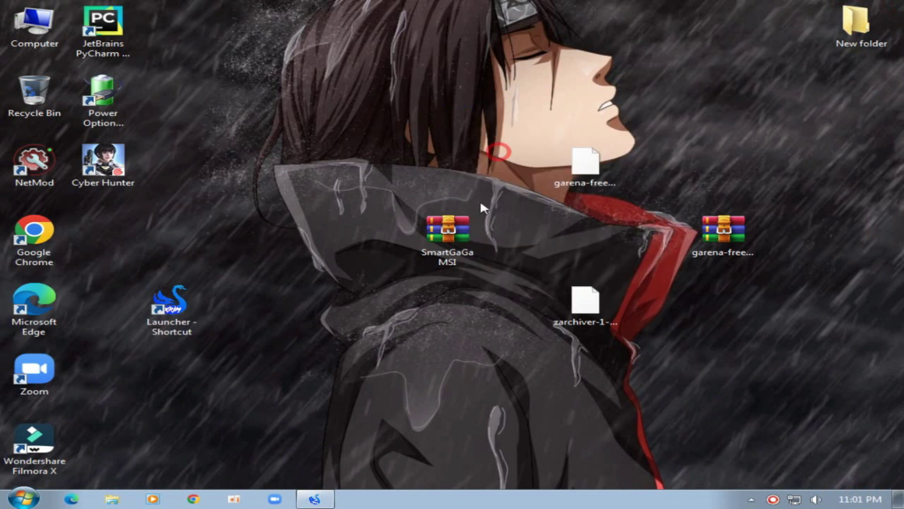
click(314, 498)
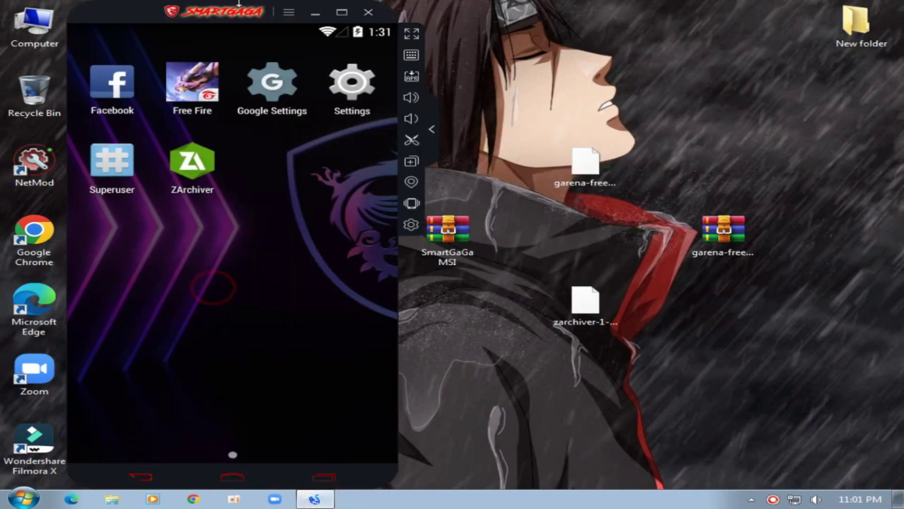
- Move the emulator window to the middle of the desktop and open the root-level share folder in ZArchiver
drag(204, 16, 476, 15)
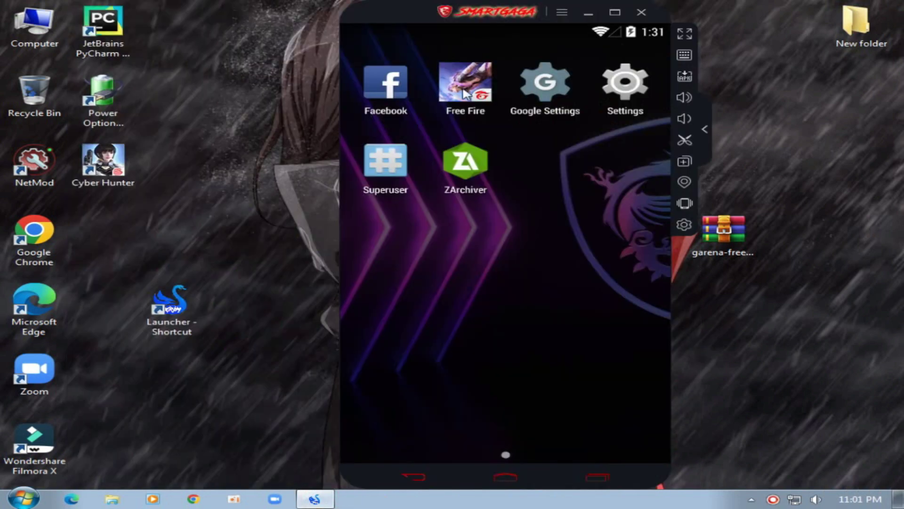
click(466, 164)
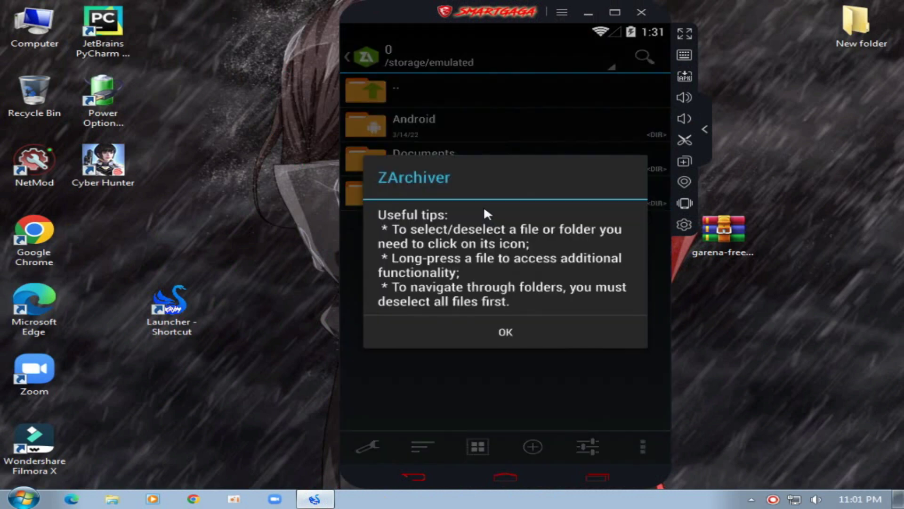
click(487, 334)
click(375, 89)
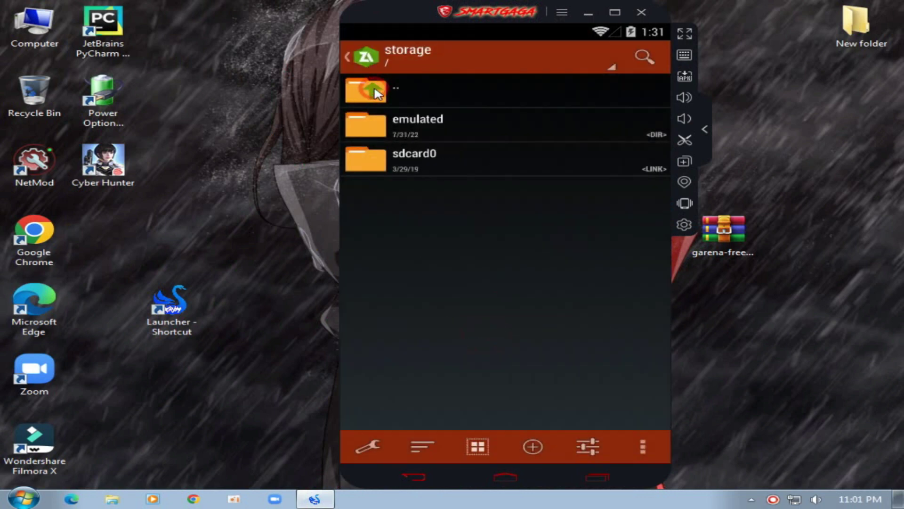
click(377, 91)
scroll(445, 231, up, 2)
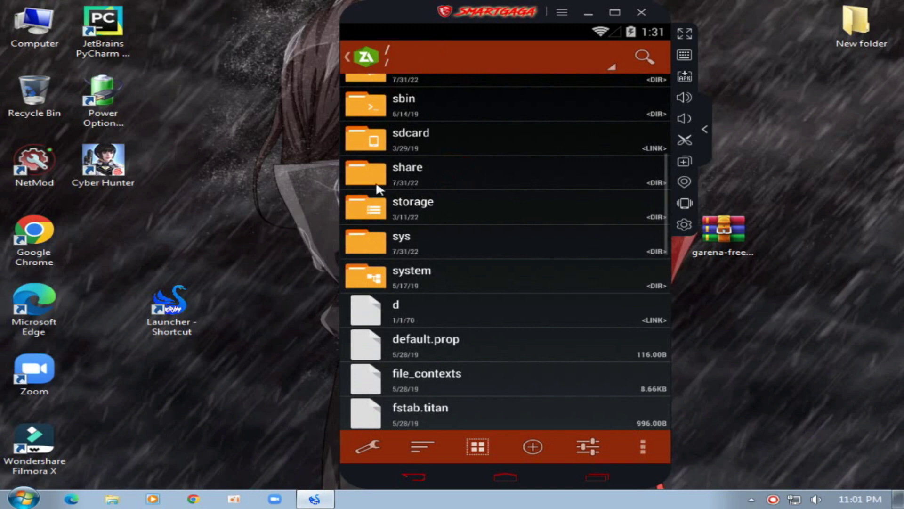
click(422, 176)
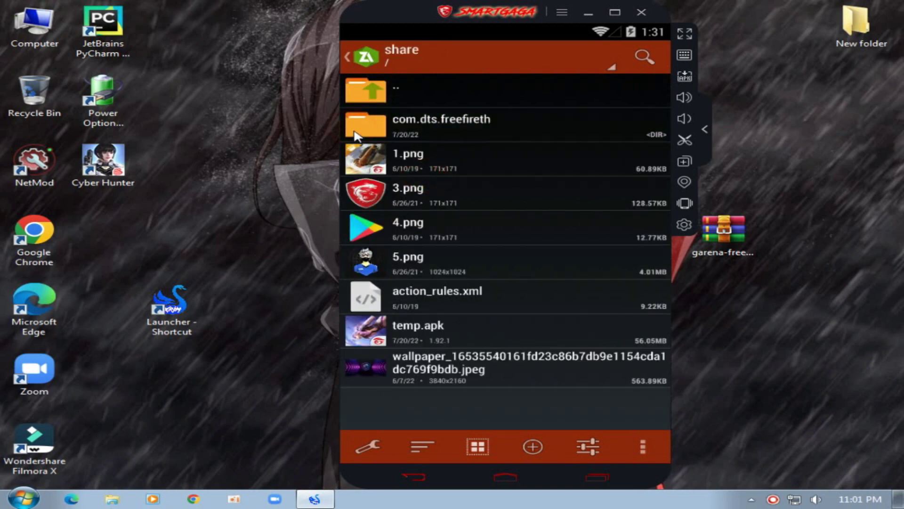
- Copy the com.dts.freefireth folder in the share folder
click(457, 124)
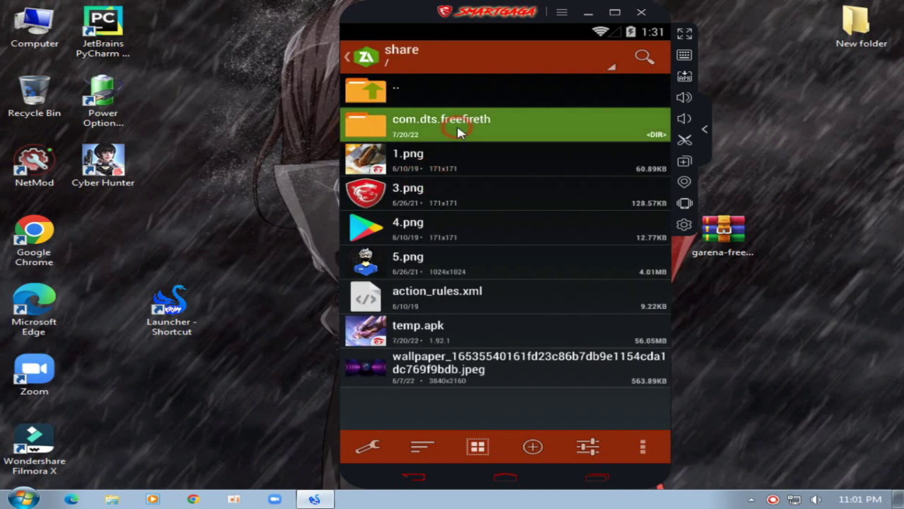
click(437, 133)
click(445, 132)
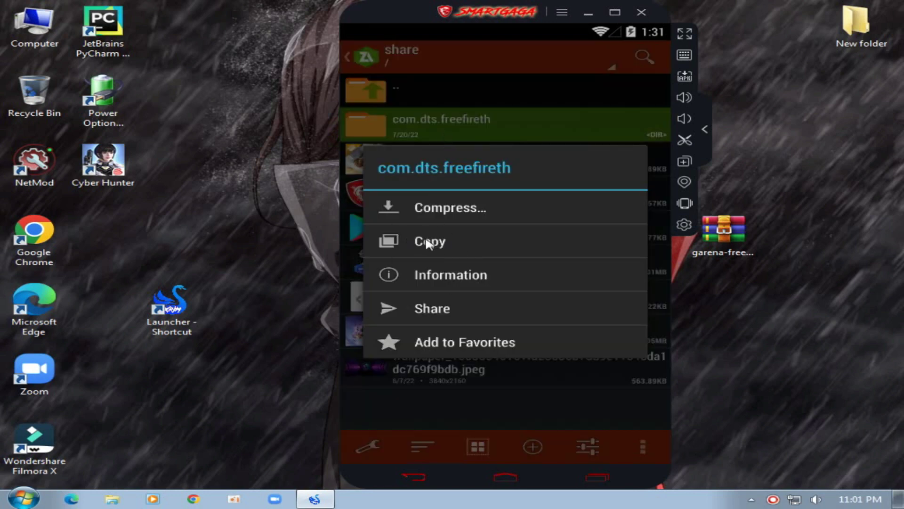
click(427, 241)
- Paste the copied com.dts.freefireth folder into the Android/obb folder of the device memory
click(469, 57)
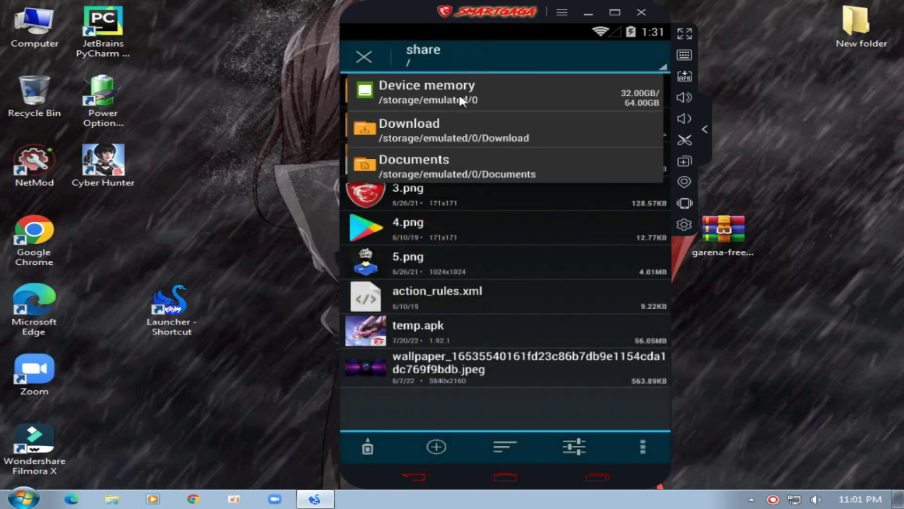
click(459, 96)
click(431, 124)
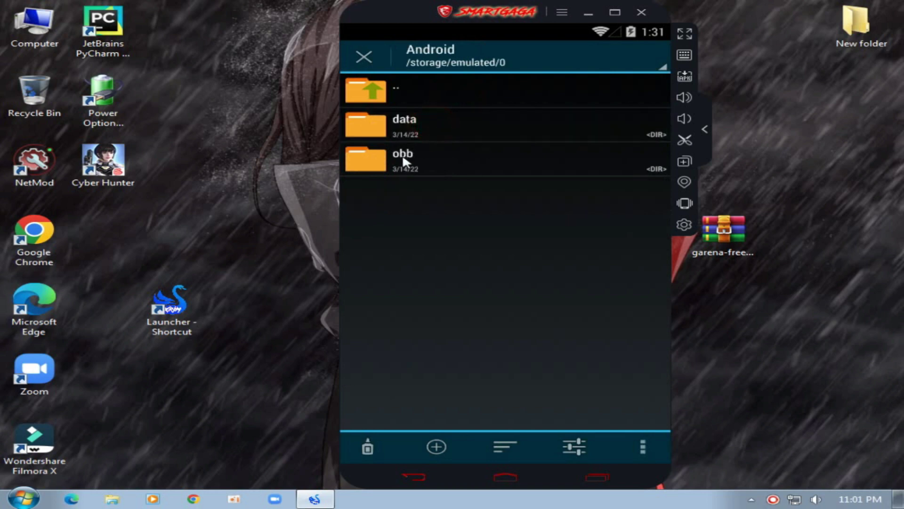
click(429, 163)
click(490, 181)
click(368, 446)
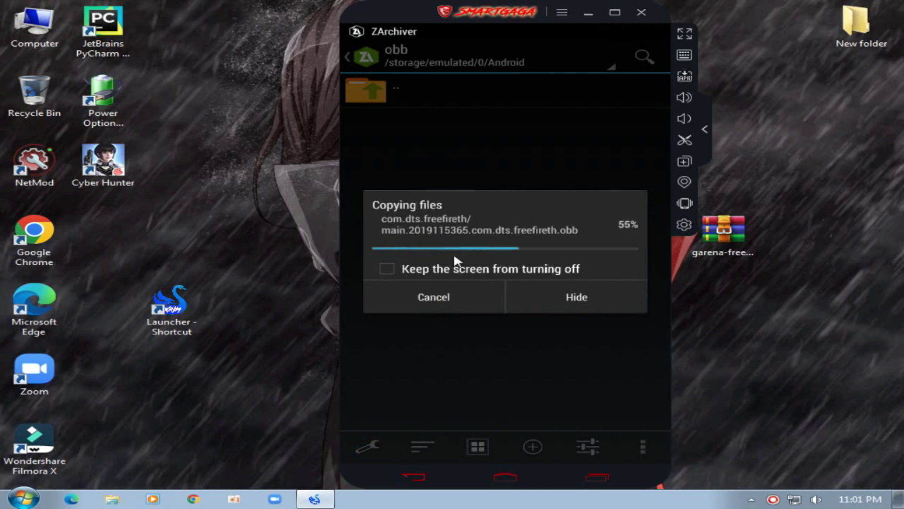
- Check inside the pasted com.dts.freefireth folder, return to obb and close ZArchiver from the recent apps
click(454, 138)
click(393, 91)
click(595, 477)
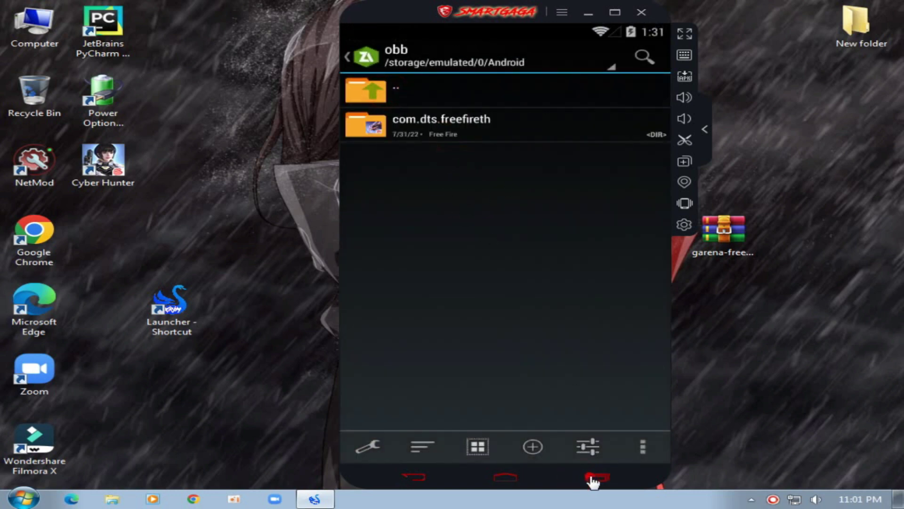
drag(566, 410, 348, 426)
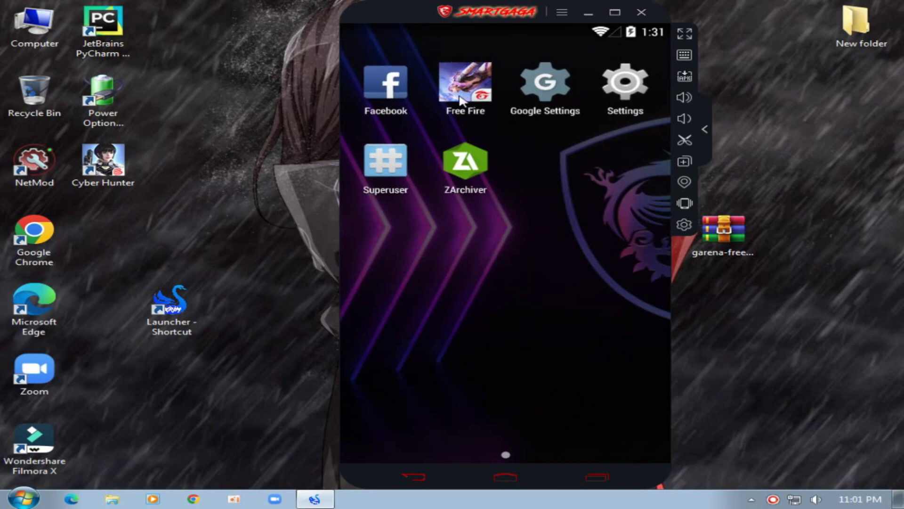
- Open the emulator's advanced settings and select the tablet resolution 960x540 (DPI 160)
click(685, 226)
click(259, 137)
click(546, 115)
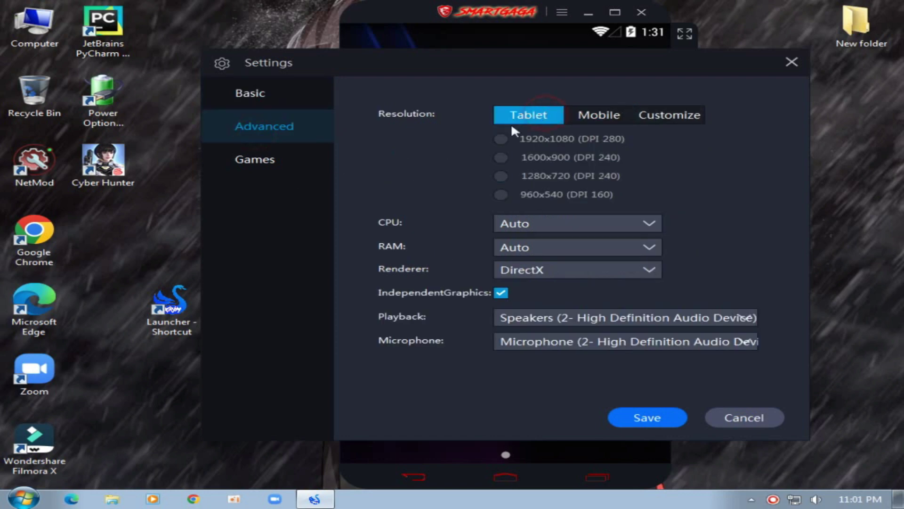
click(502, 195)
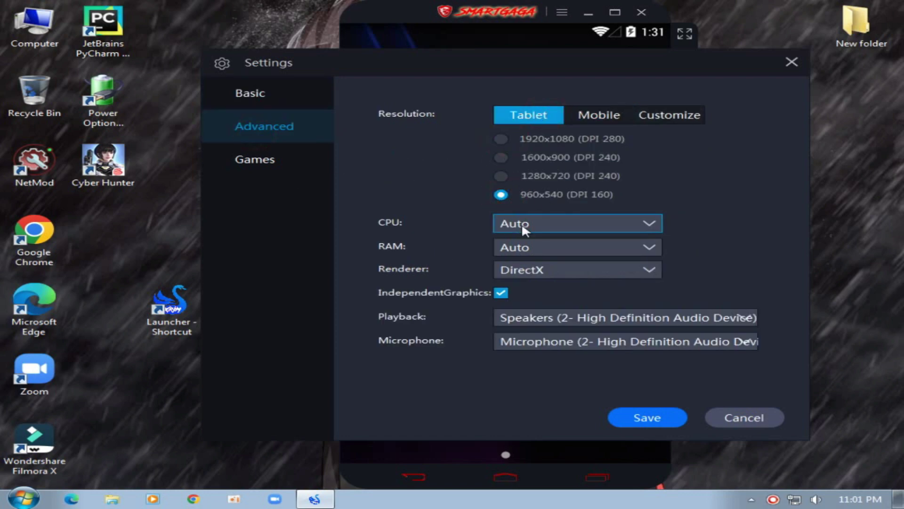
click(505, 225)
click(451, 221)
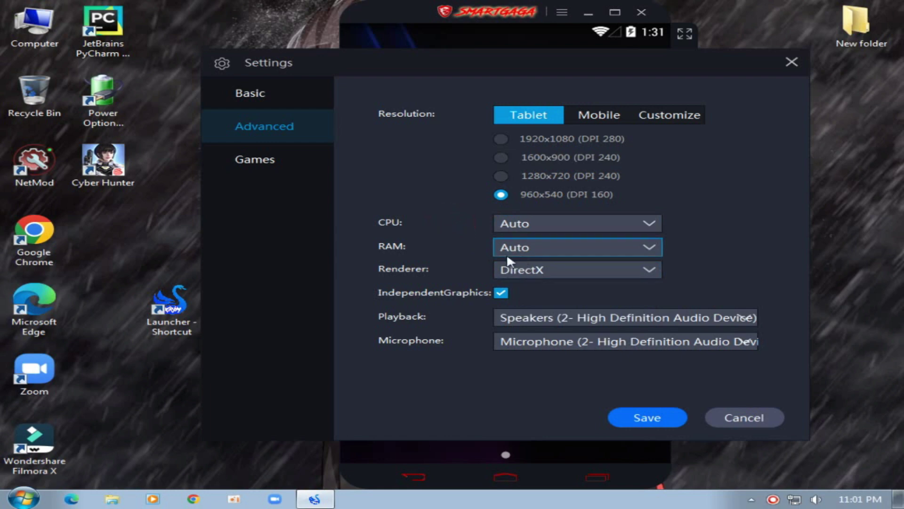
- Change the tablet resolution to 1920x1080 (DPI 280), save the settings and reboot the emulator
click(251, 174)
click(257, 133)
click(256, 97)
click(260, 129)
click(502, 139)
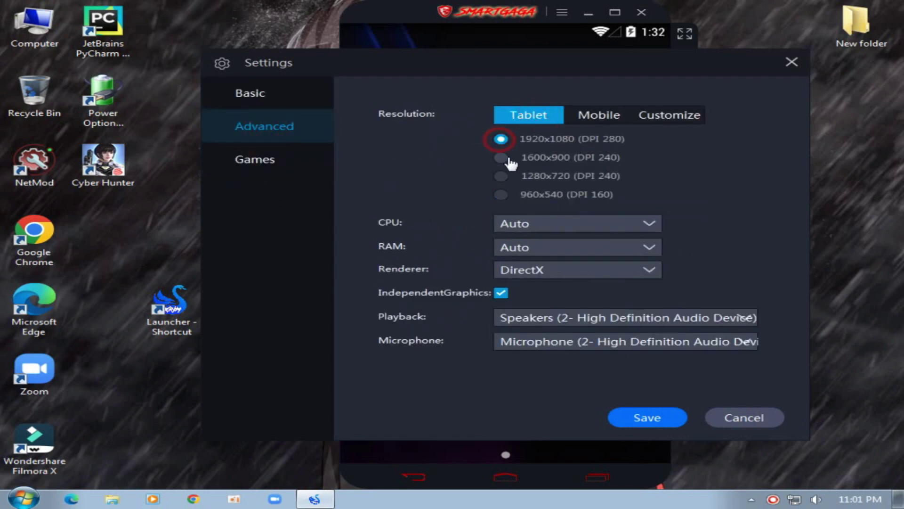
click(637, 416)
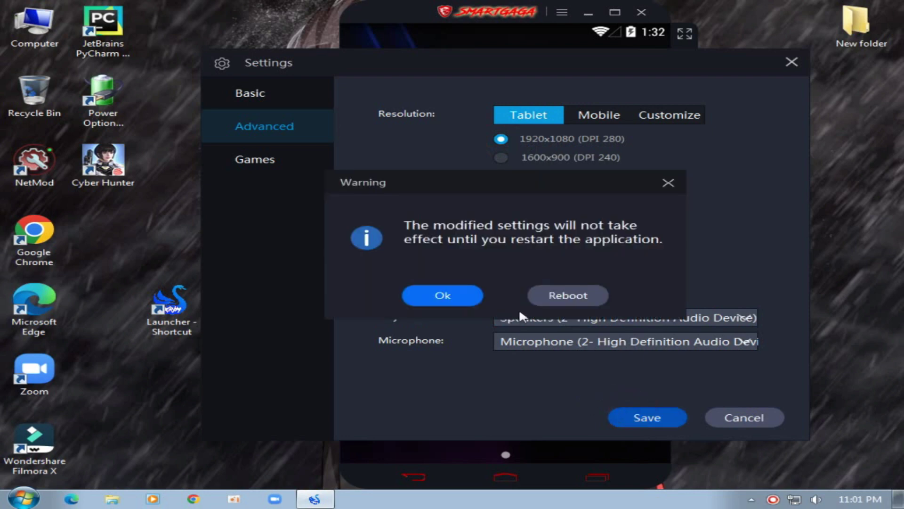
click(567, 296)
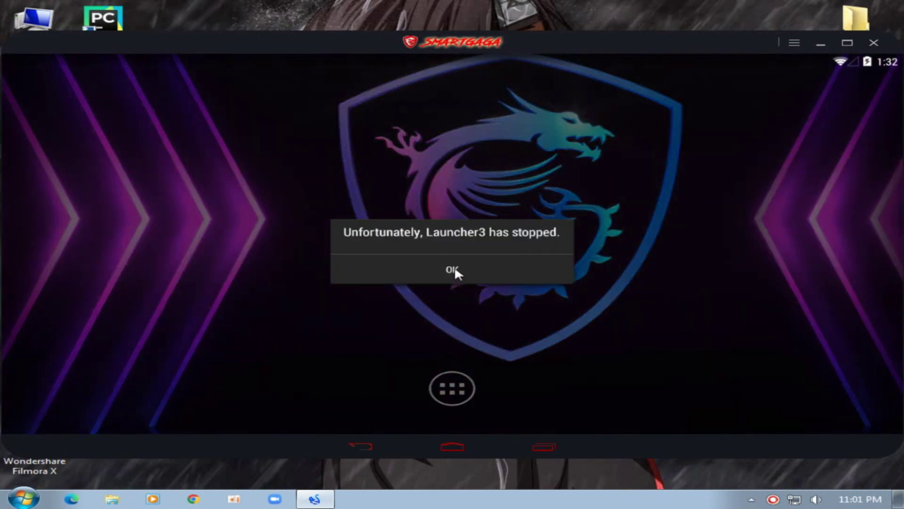
- Dismiss the Launcher3 error and launch Free Fire from the emulator's app list
click(453, 271)
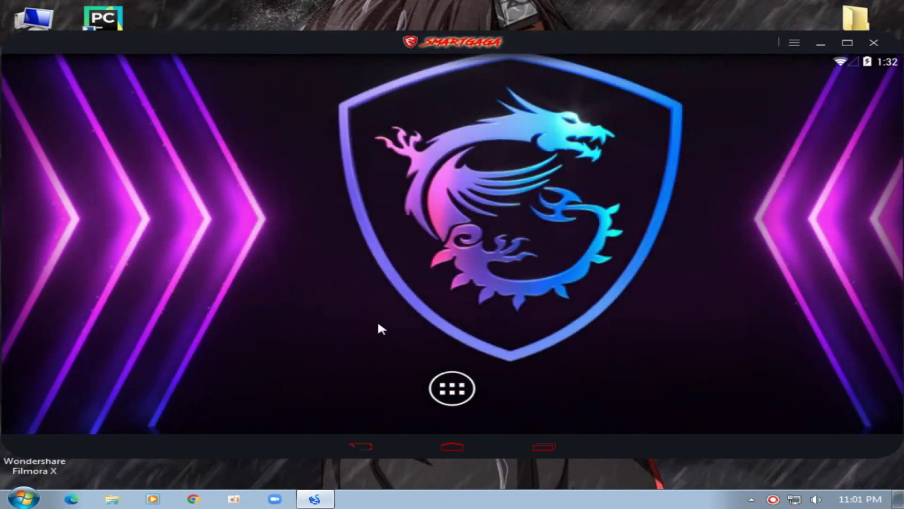
click(451, 388)
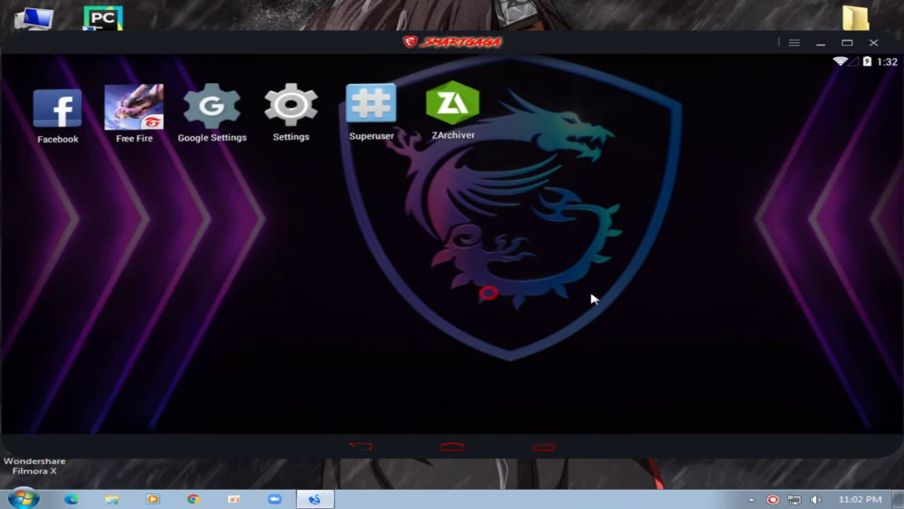
click(132, 121)
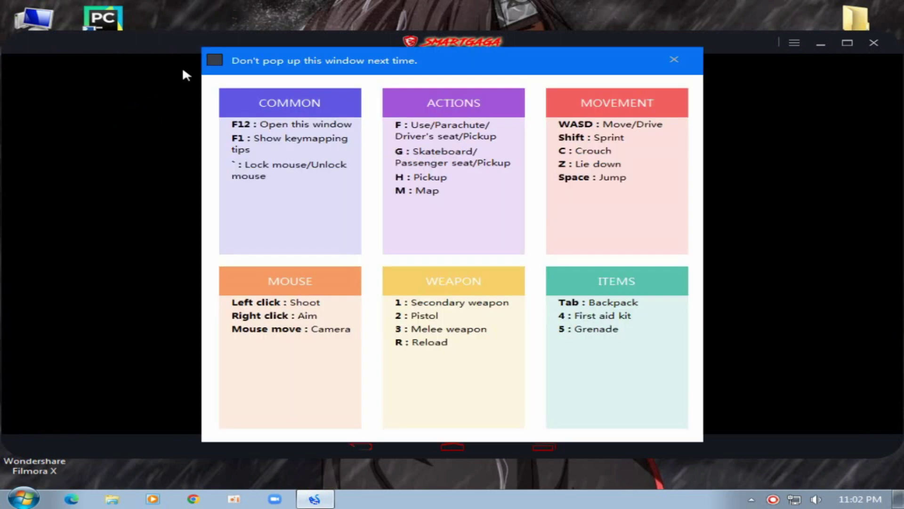
- Stop the key guide from popping up next time, close it and check the additional Free Fire sign-in options
click(216, 60)
click(675, 60)
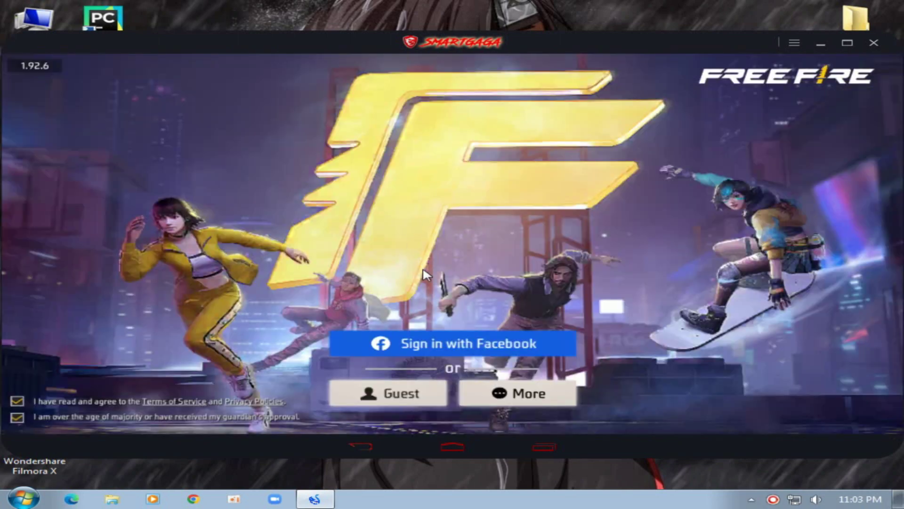
click(506, 405)
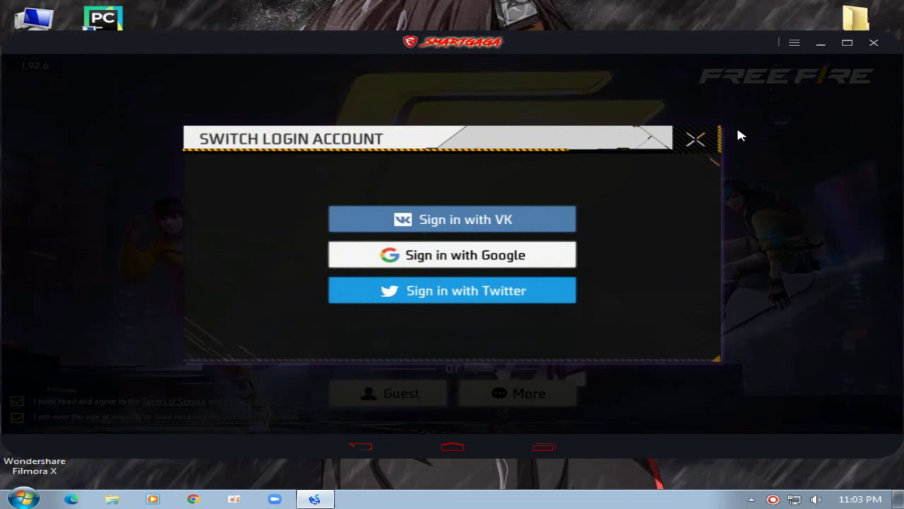
click(697, 141)
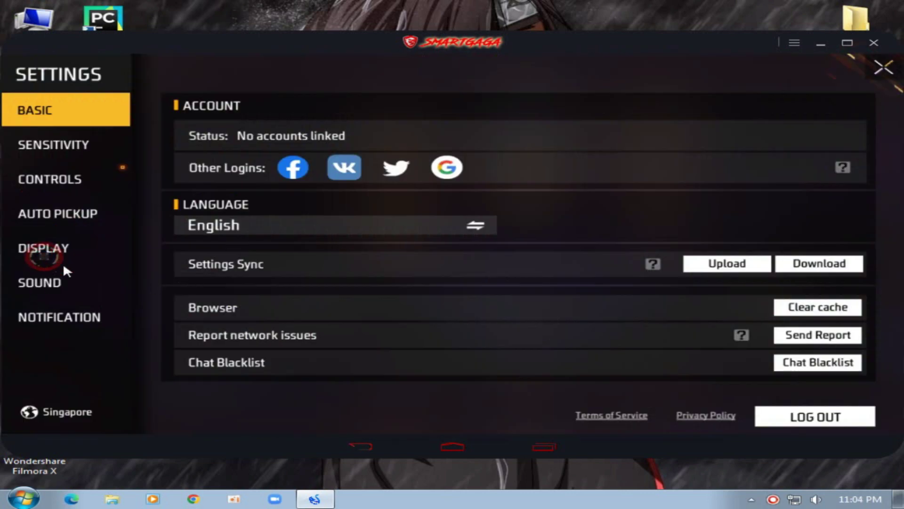
- In Free Fire's control settings, turn Smart Throw off and Quick Weapon Switch on
click(44, 257)
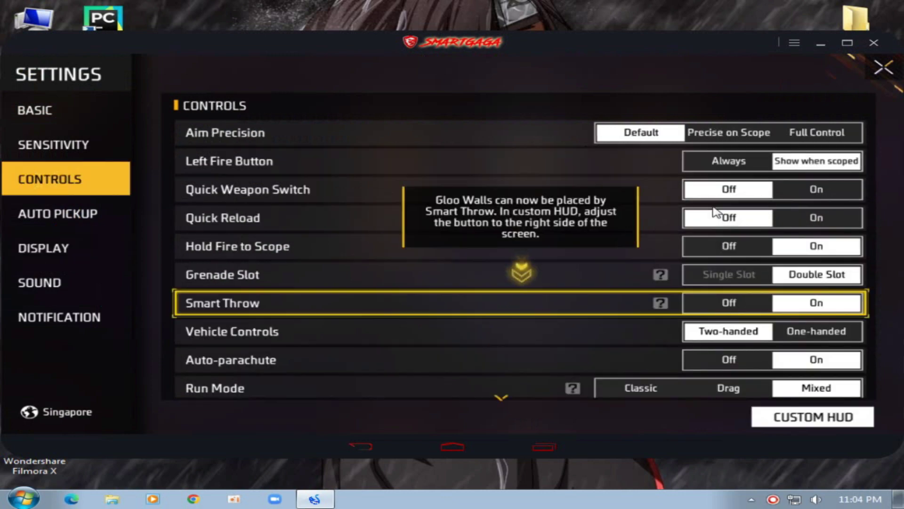
click(716, 302)
click(807, 187)
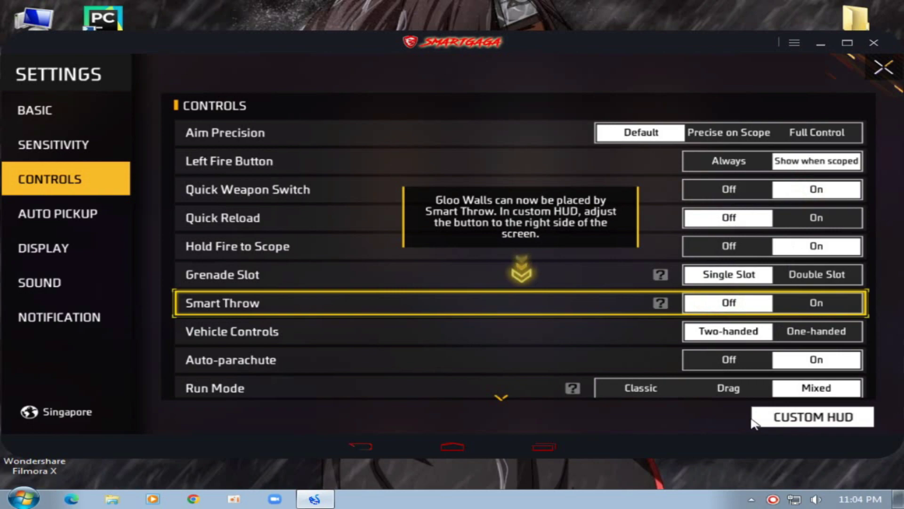
- Open the custom HUD, map the R key to the HELP UP button and save the emulator's key mapping
click(783, 416)
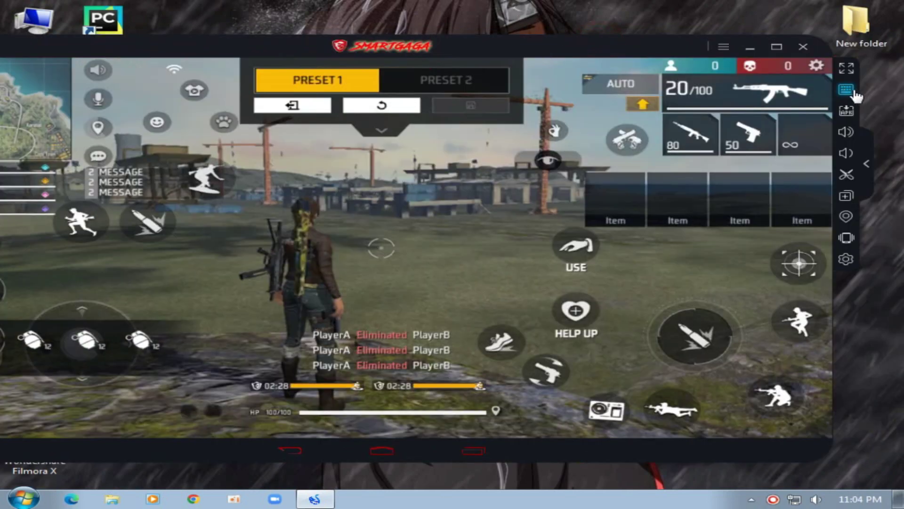
click(848, 94)
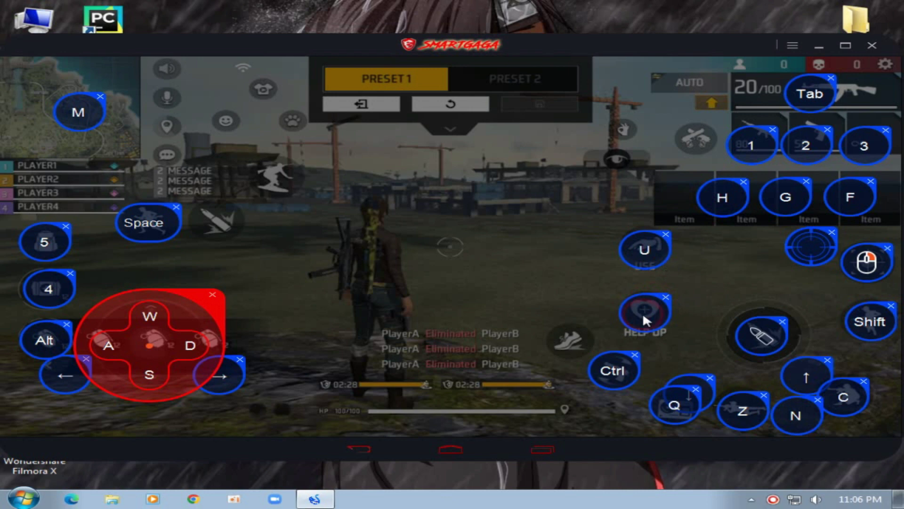
key(r)
drag(529, 43, 397, 49)
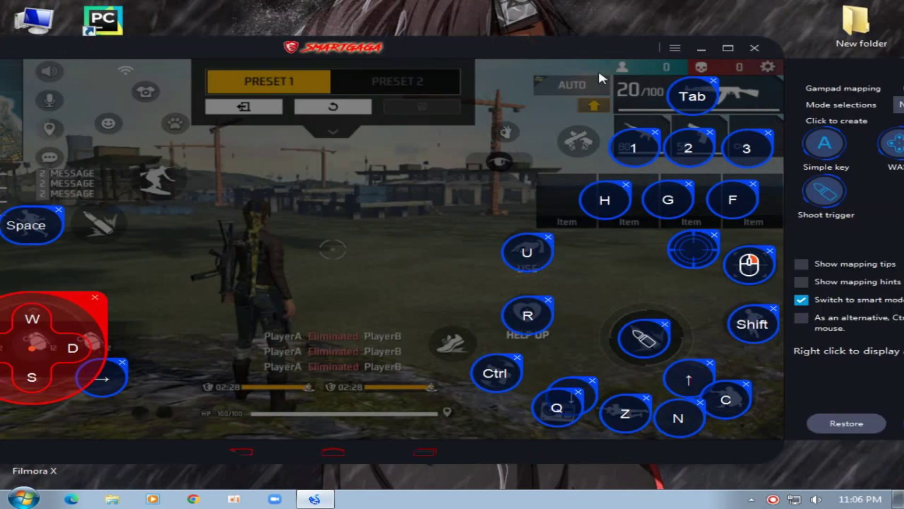
drag(512, 48, 431, 43)
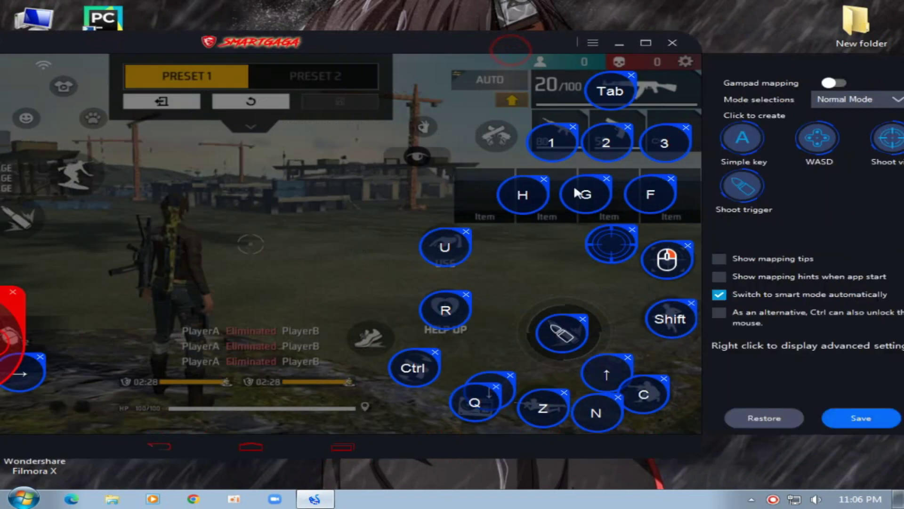
click(869, 422)
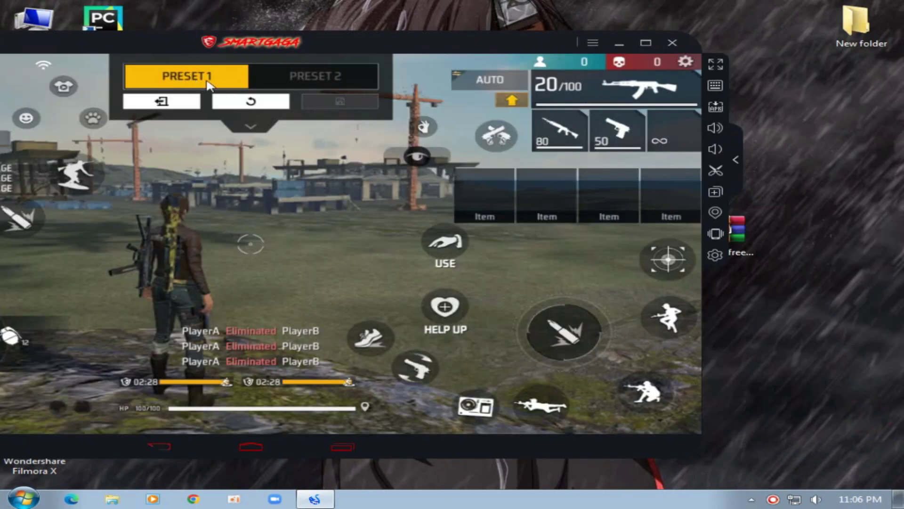
- Exit the custom HUD and game settings, move the window back into view and start a Battle Royale match on Bermuda
click(190, 101)
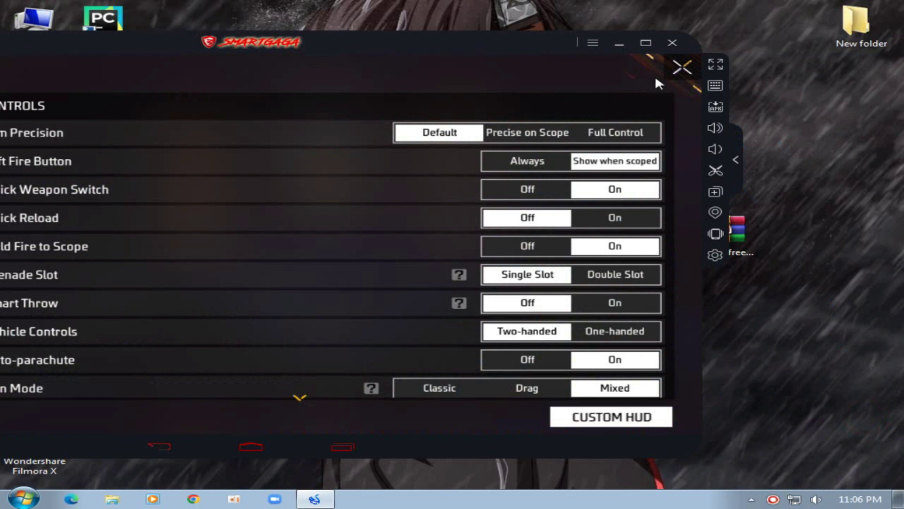
click(673, 71)
drag(460, 38, 712, 43)
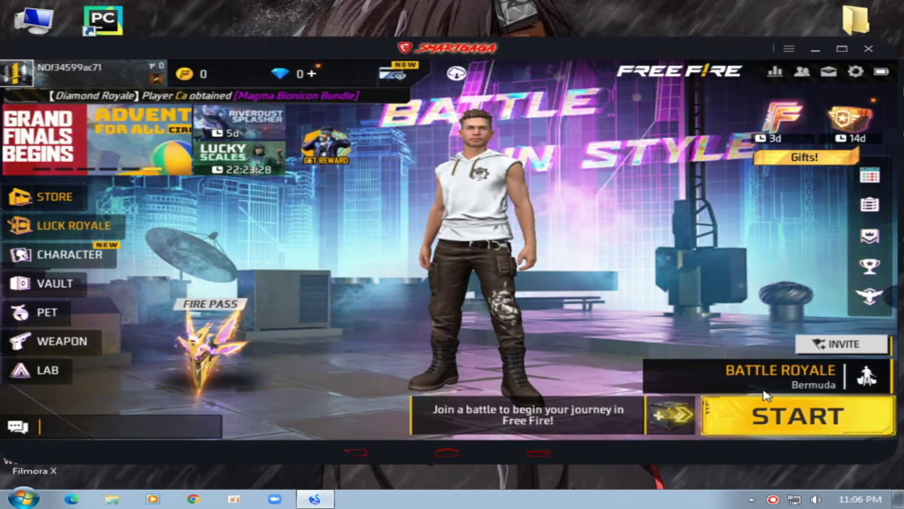
click(715, 417)
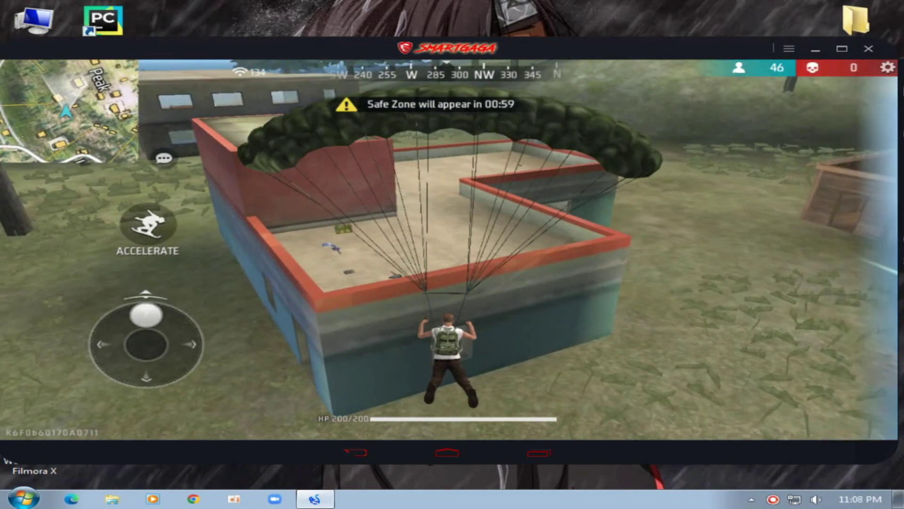
- Land by the building, run inside to pick up the bat, helmet and UMP, and crouch while moving past the lockers
key(w)
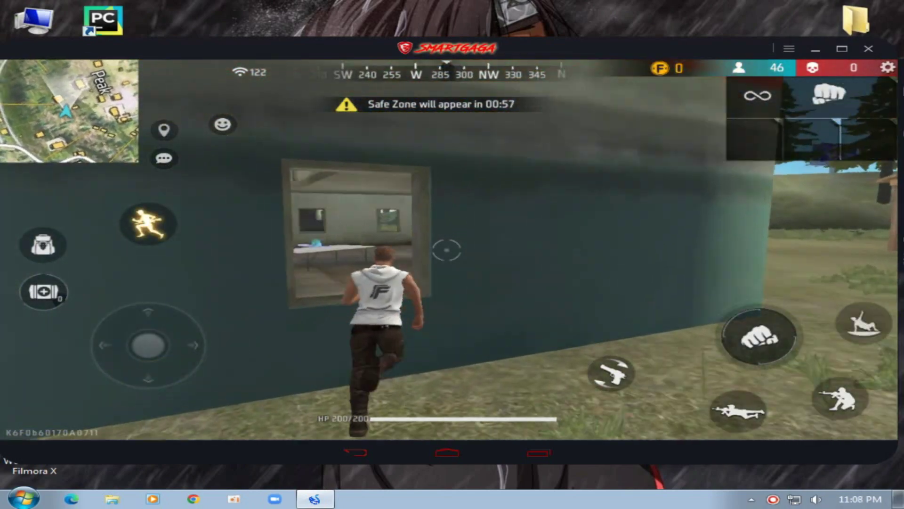
key(w)
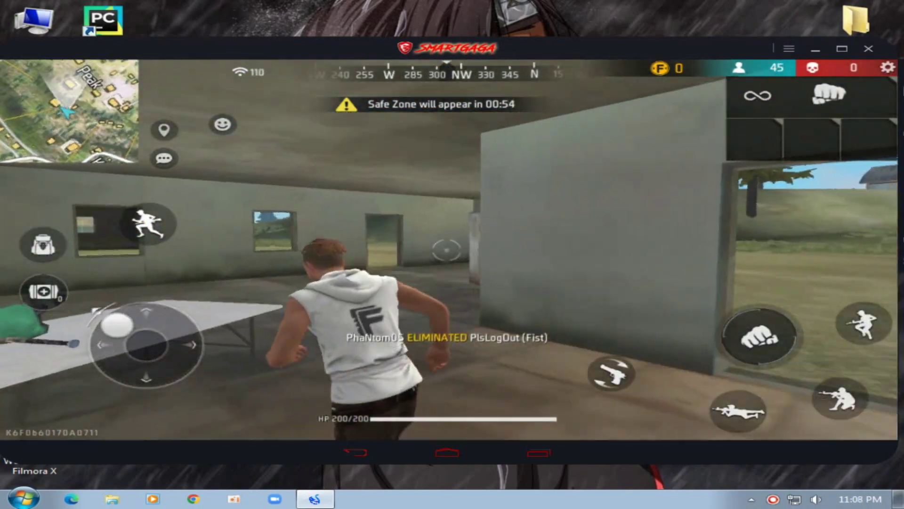
key(w)
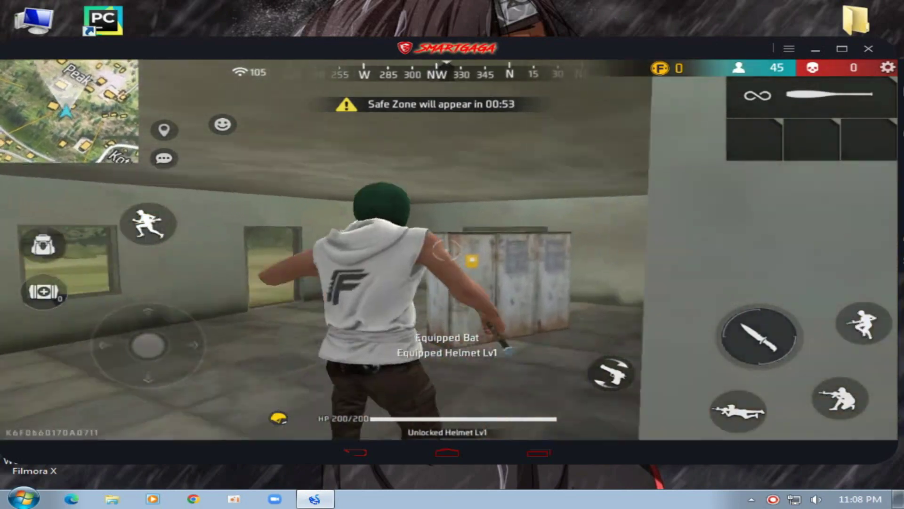
key(d)
key(c)
key(a)
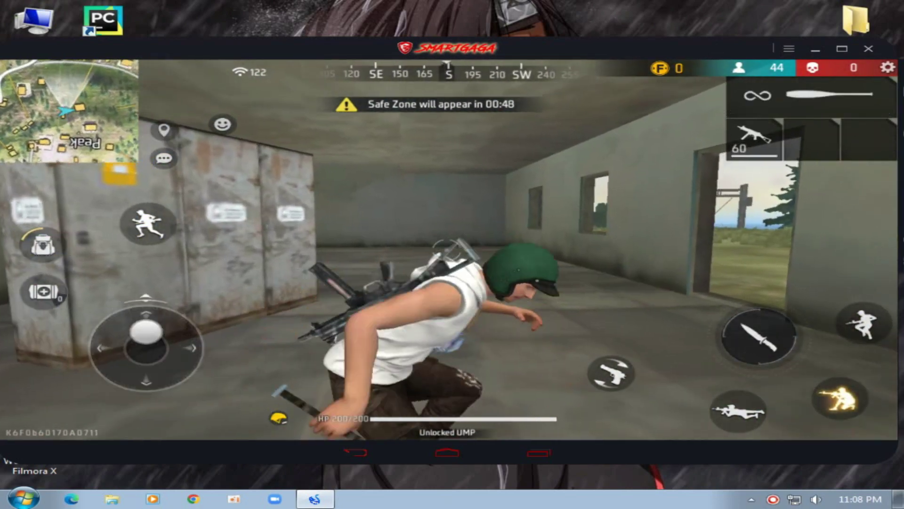